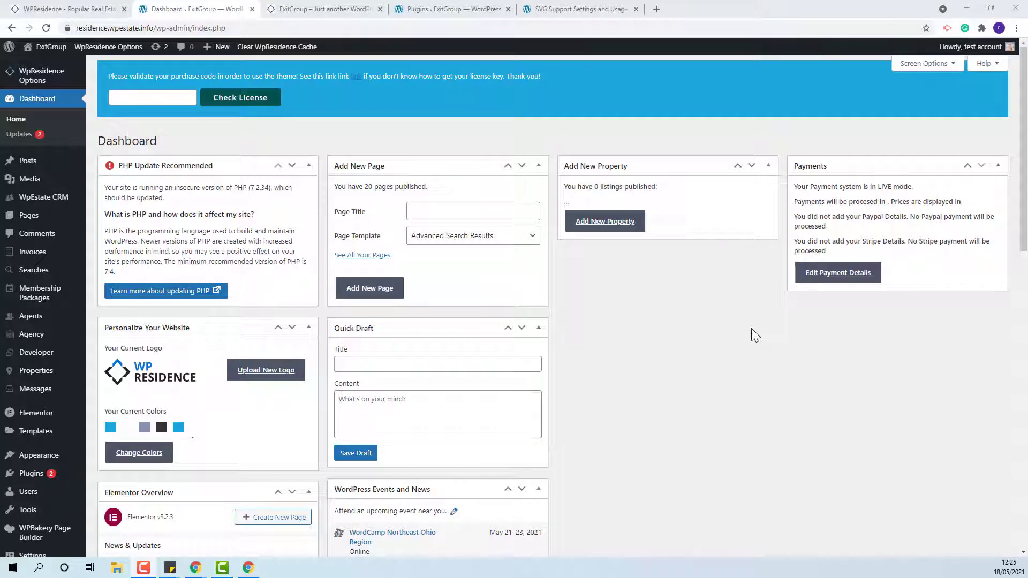
Step: Enter the theme purchase code in the license field and validate it
{"action": "left_click", "coordinate": [121, 99]}
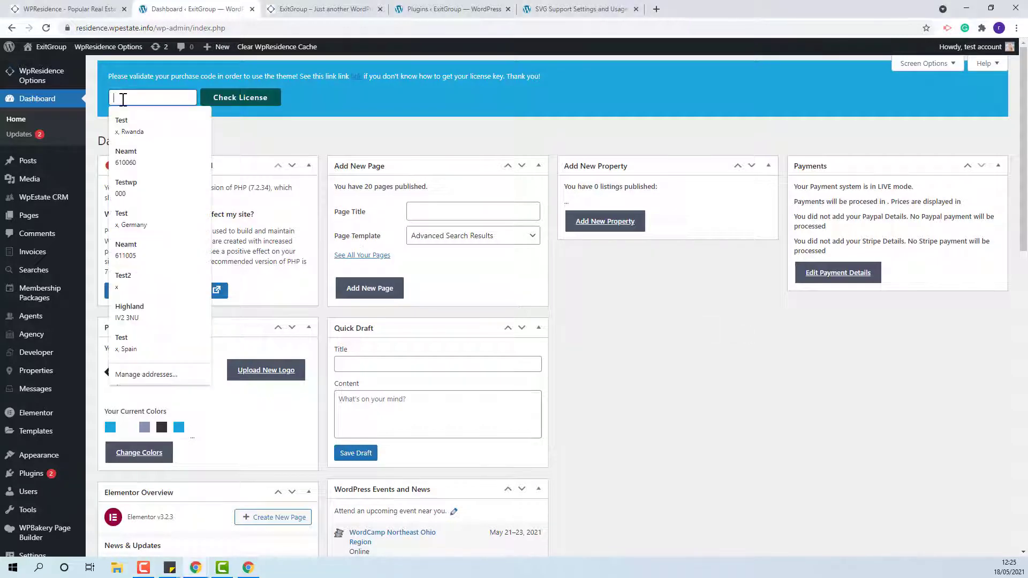
{"action": "left_click", "coordinate": [242, 117]}
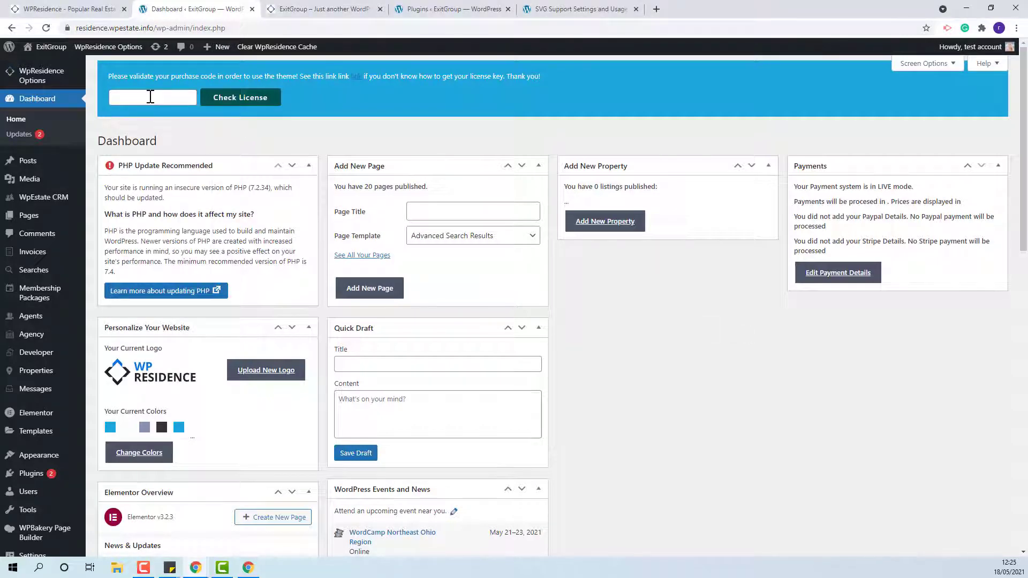
{"action": "key", "text": "ctrl+v"}
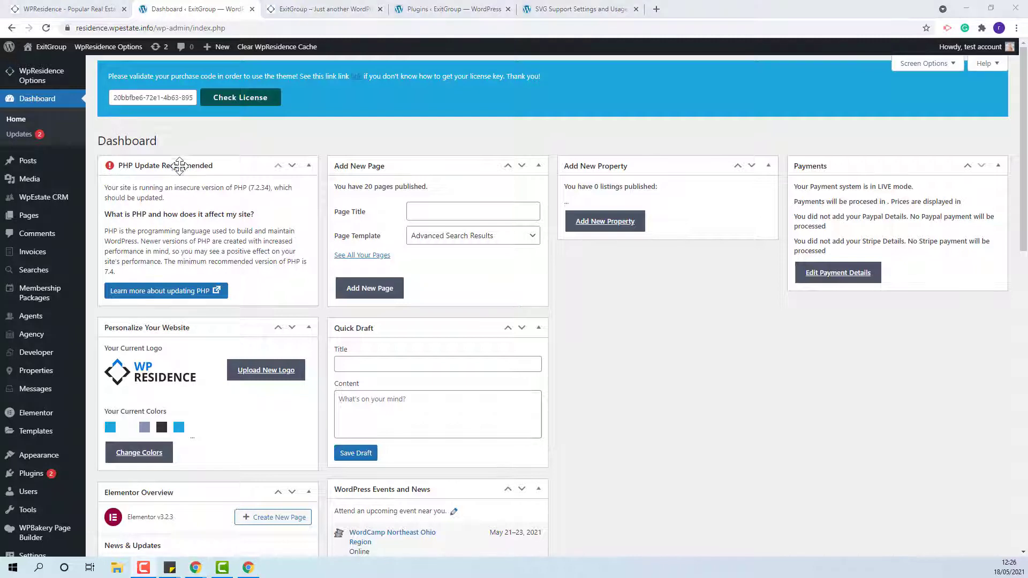
{"action": "left_click", "coordinate": [232, 101]}
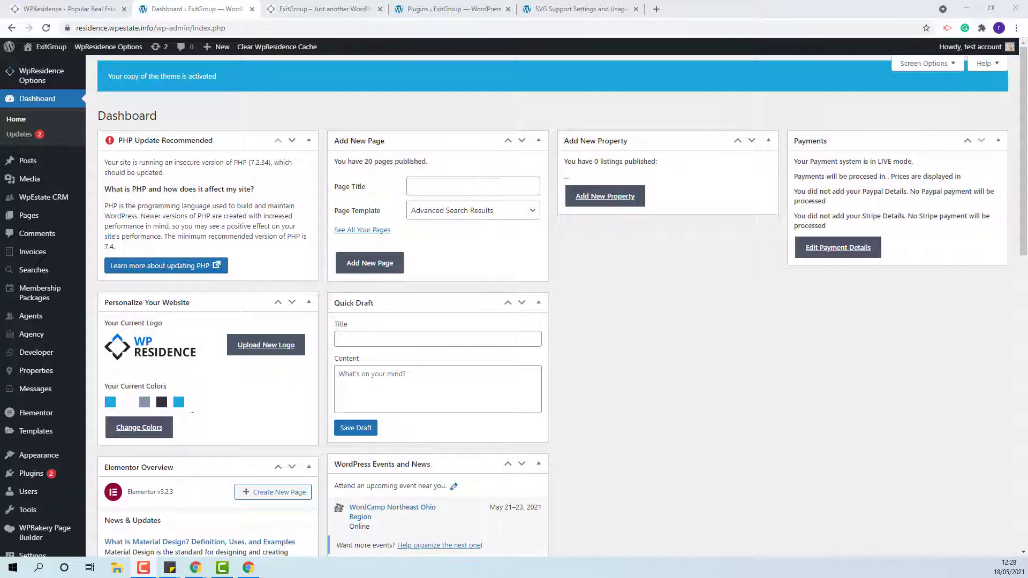
Step: Look at the SVG Support plugin among the installed plugins and view its settings and usage page
{"action": "key", "text": "ctrl+4"}
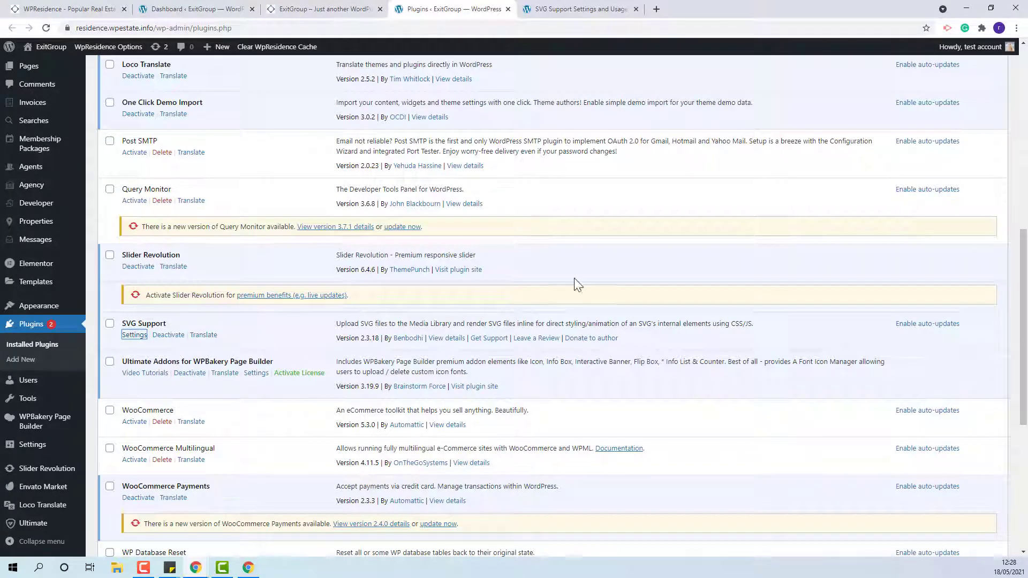
{"action": "left_click", "coordinate": [589, 13]}
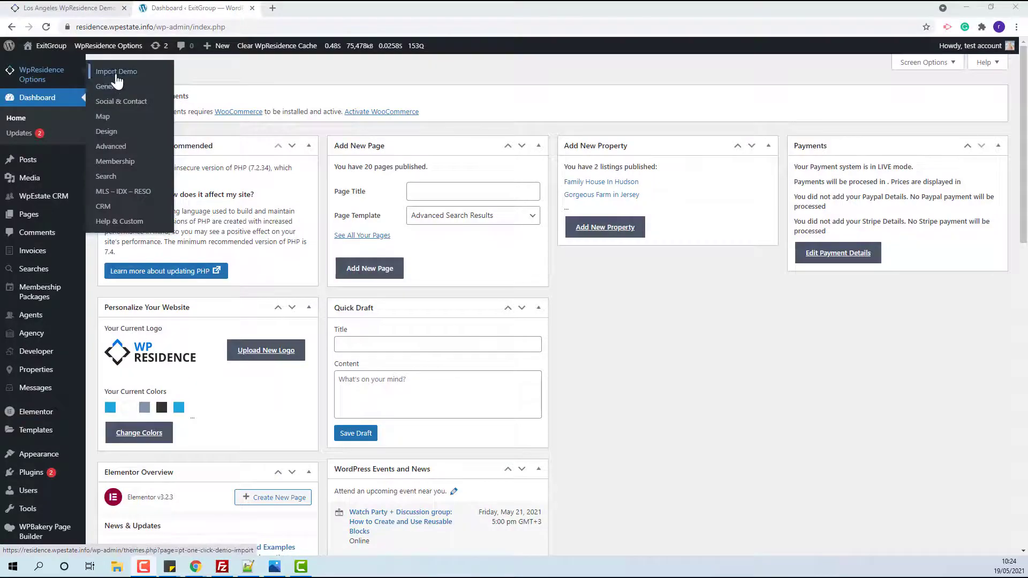
Step: Import the Los Angeles Demo from the WpResidence demo list and visit the resulting site
{"action": "left_click", "coordinate": [116, 75]}
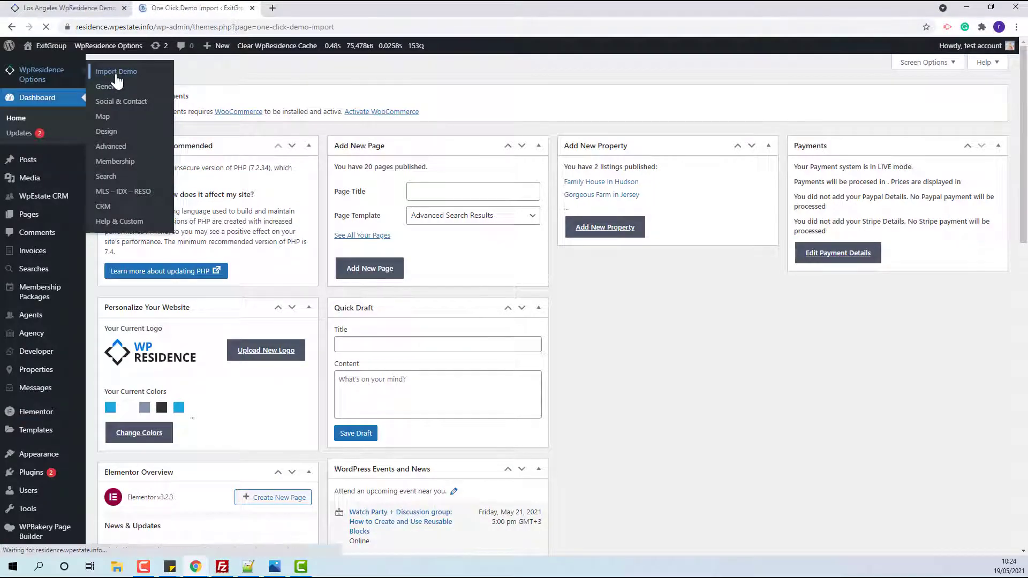
{"action": "scroll", "coordinate": [529, 297], "scroll_direction": "down", "scroll_amount": 12}
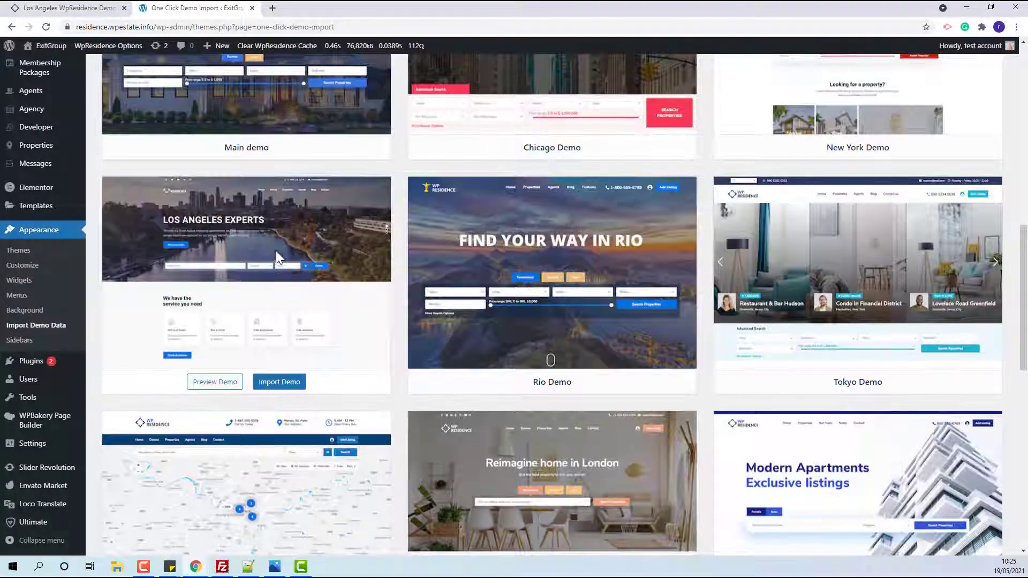
{"action": "left_click", "coordinate": [280, 382]}
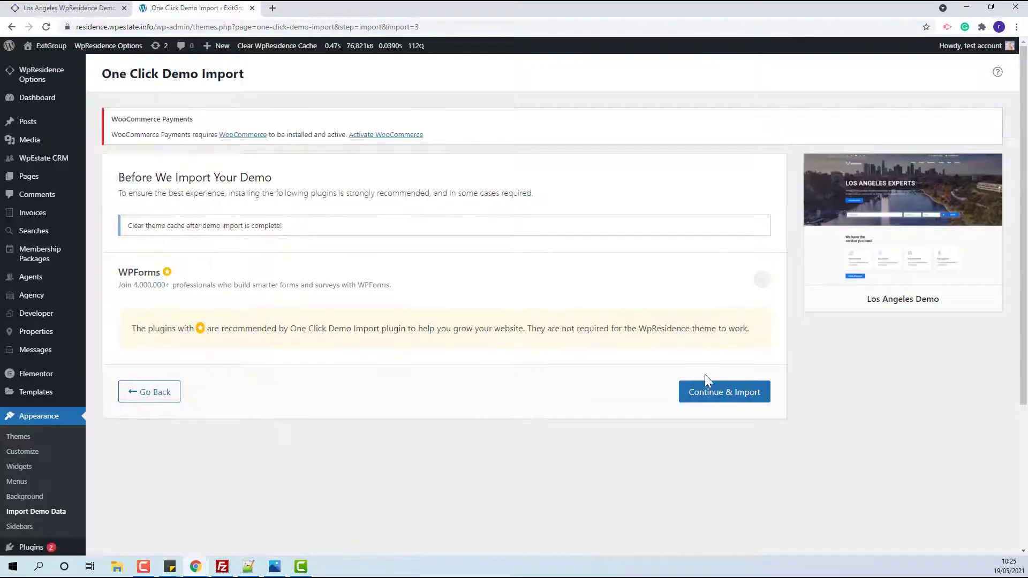
{"action": "left_click", "coordinate": [767, 391]}
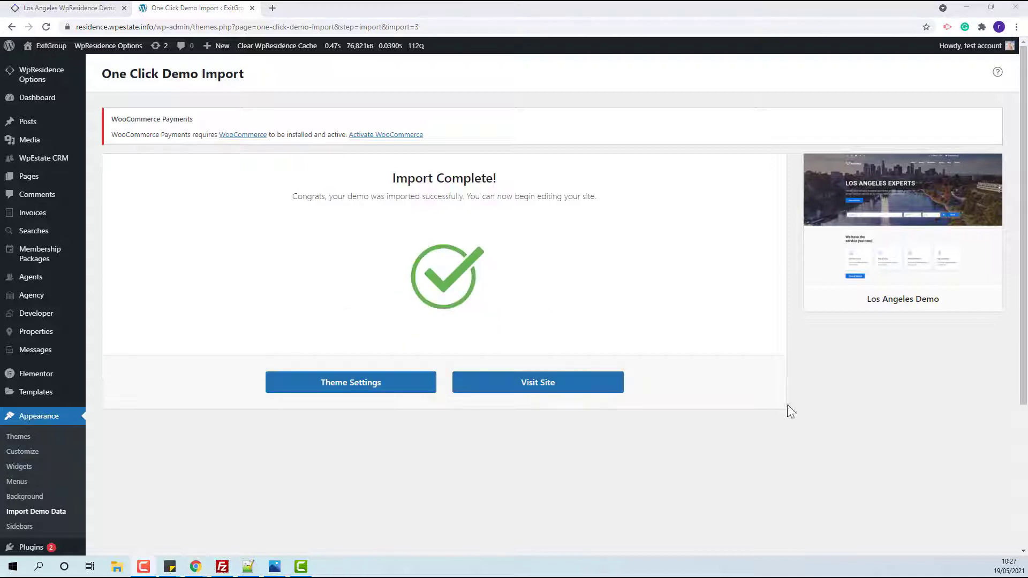
{"action": "left_click", "coordinate": [551, 390]}
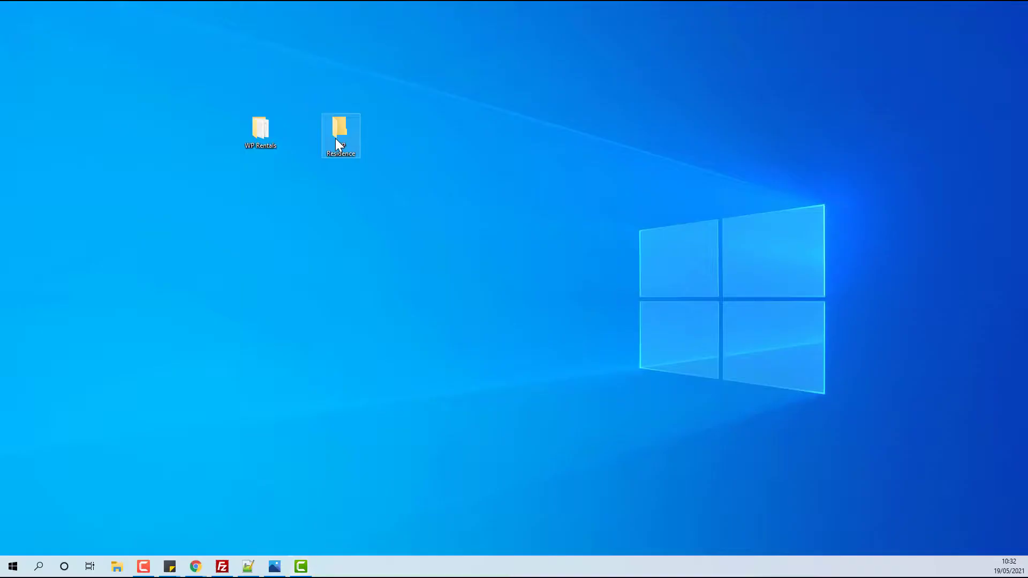
Step: Extract the themepack_3.7_wpresidence archive directly into the desktop WP Residence folder
{"action": "double_click", "coordinate": [336, 138]}
{"action": "left_click", "coordinate": [186, 121]}
{"action": "right_click", "coordinate": [185, 119]}
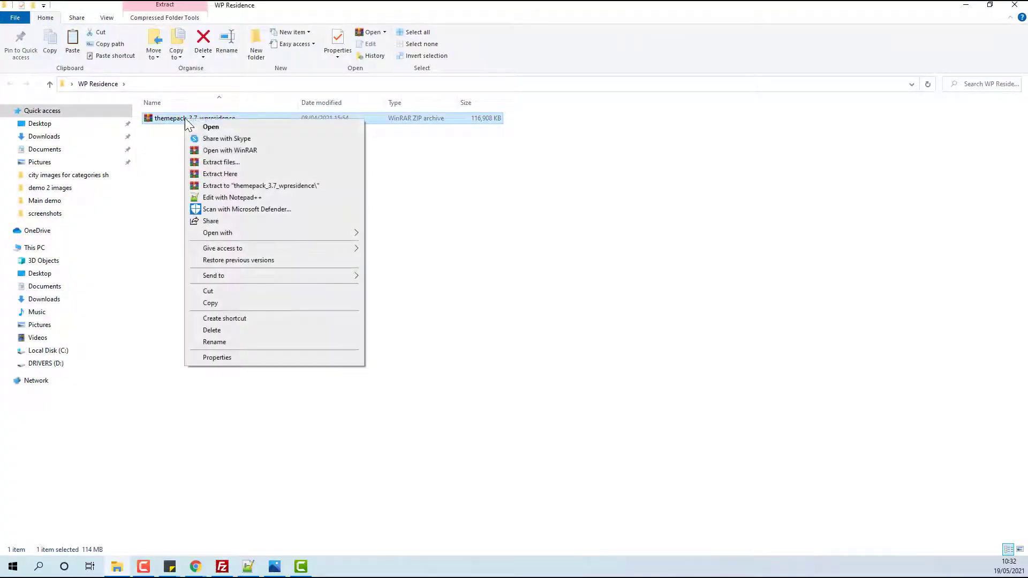
{"action": "left_click", "coordinate": [216, 176]}
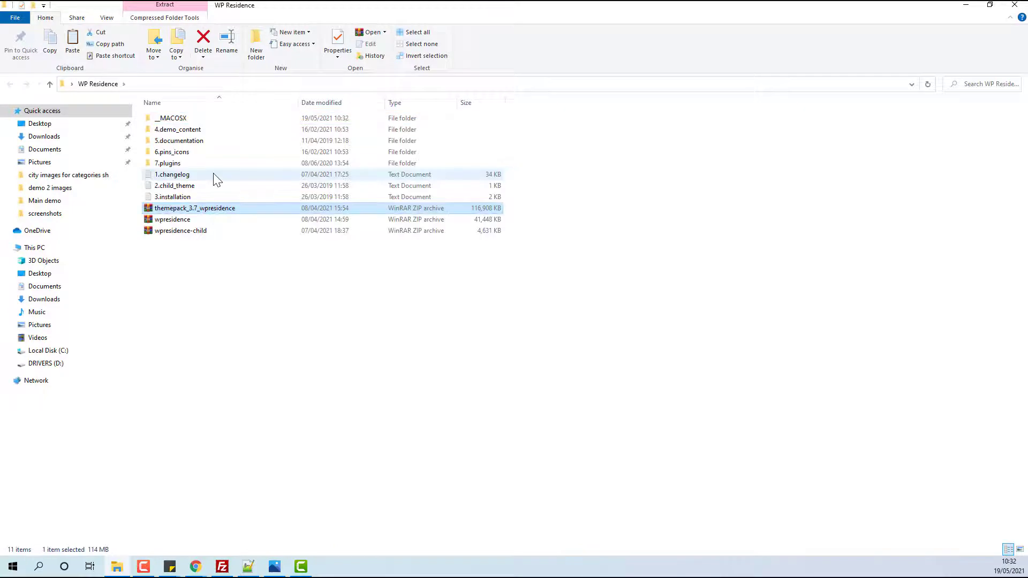
Step: Examine the slider archives in the revolution sliders folder inside 4.demo_content and close the folder window
{"action": "double_click", "coordinate": [180, 130]}
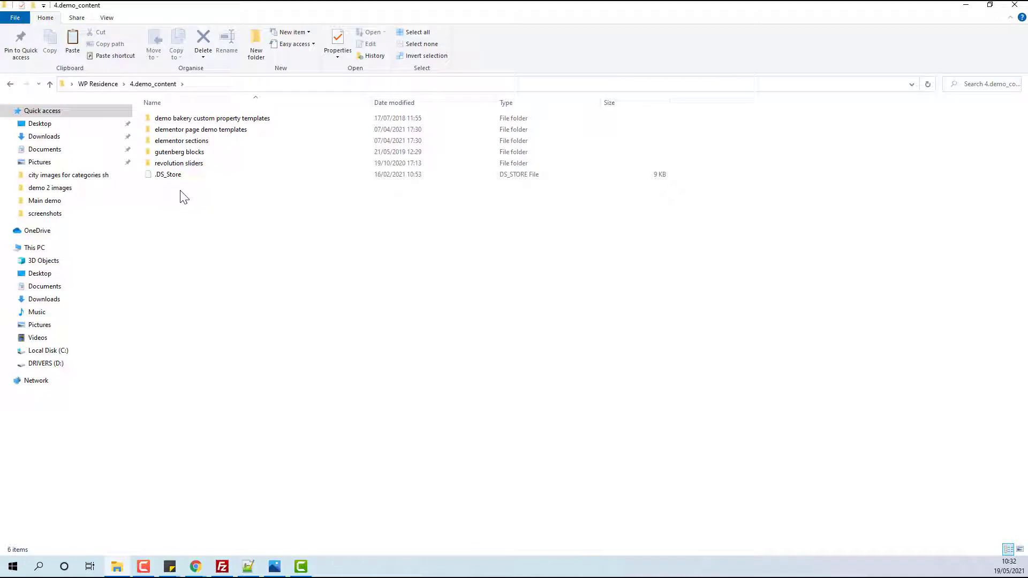
{"action": "double_click", "coordinate": [187, 163]}
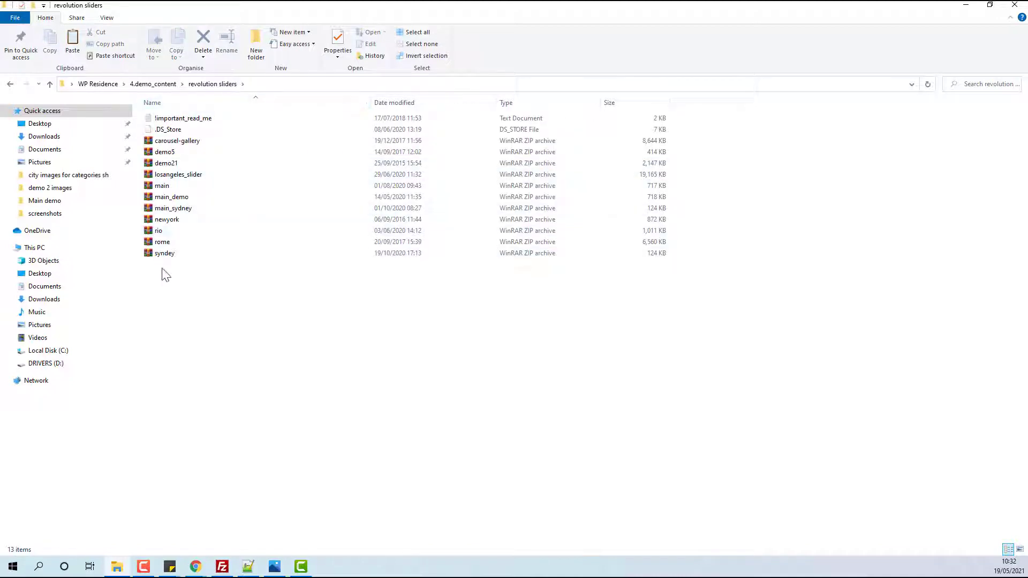
{"action": "left_click", "coordinate": [1007, 6]}
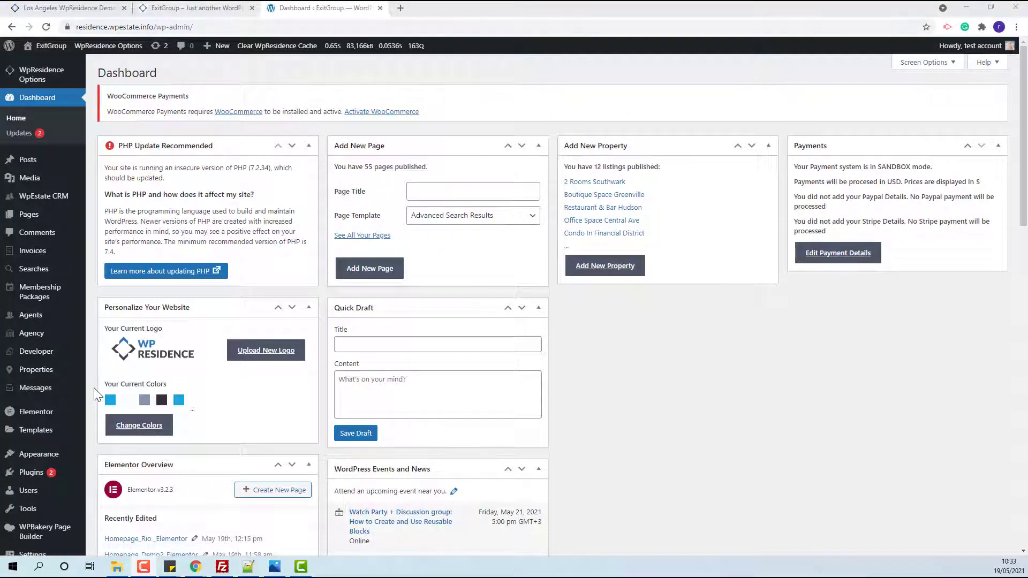
Step: Import the losangeles_slider archive from the revolution sliders folder manually into Slider Revolution
{"action": "scroll", "coordinate": [96, 395], "scroll_direction": "down", "scroll_amount": 4}
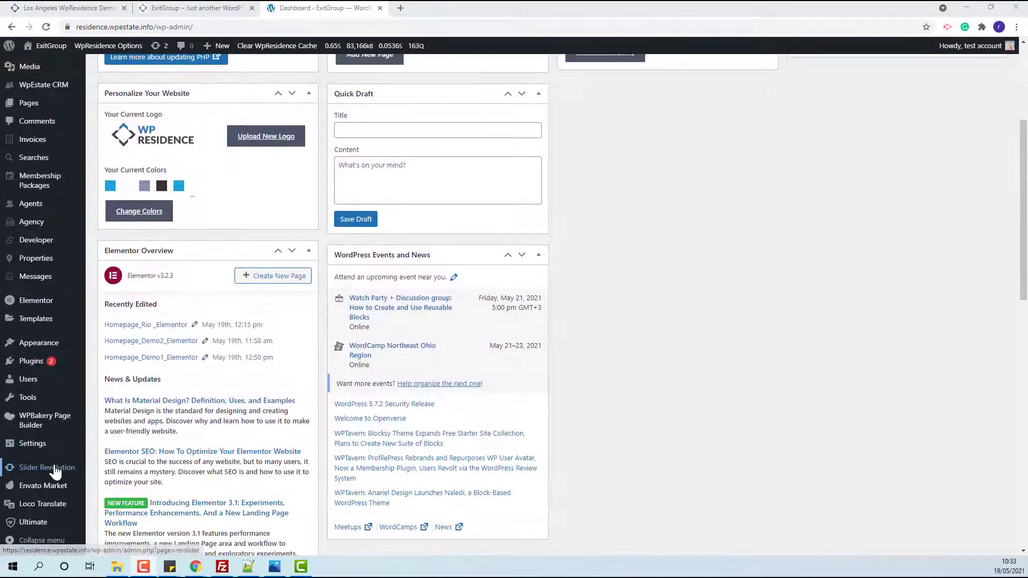
{"action": "left_click", "coordinate": [54, 468]}
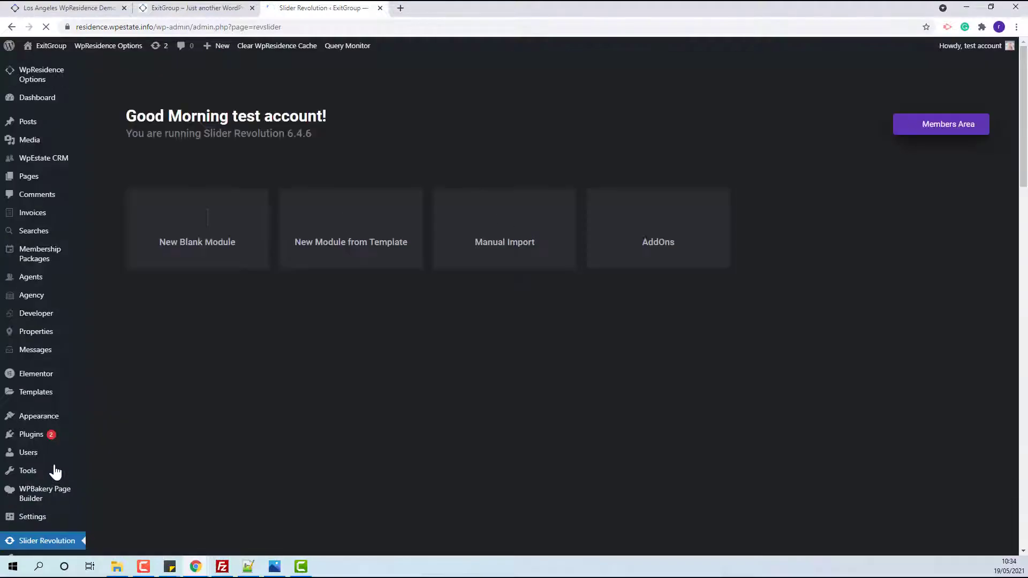
{"action": "left_click", "coordinate": [508, 399]}
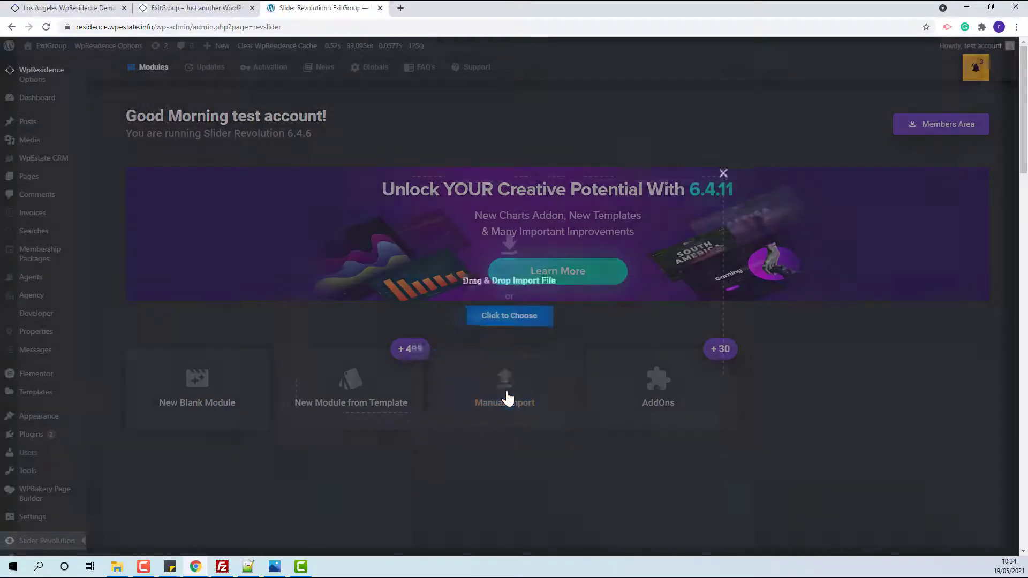
{"action": "left_click", "coordinate": [509, 328]}
{"action": "double_click", "coordinate": [152, 89]}
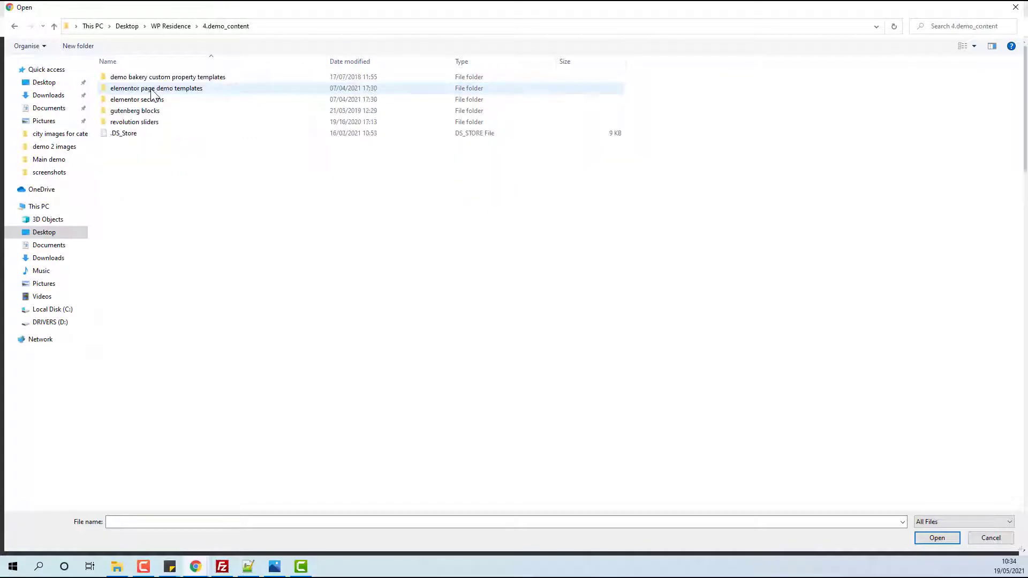
{"action": "double_click", "coordinate": [152, 123]}
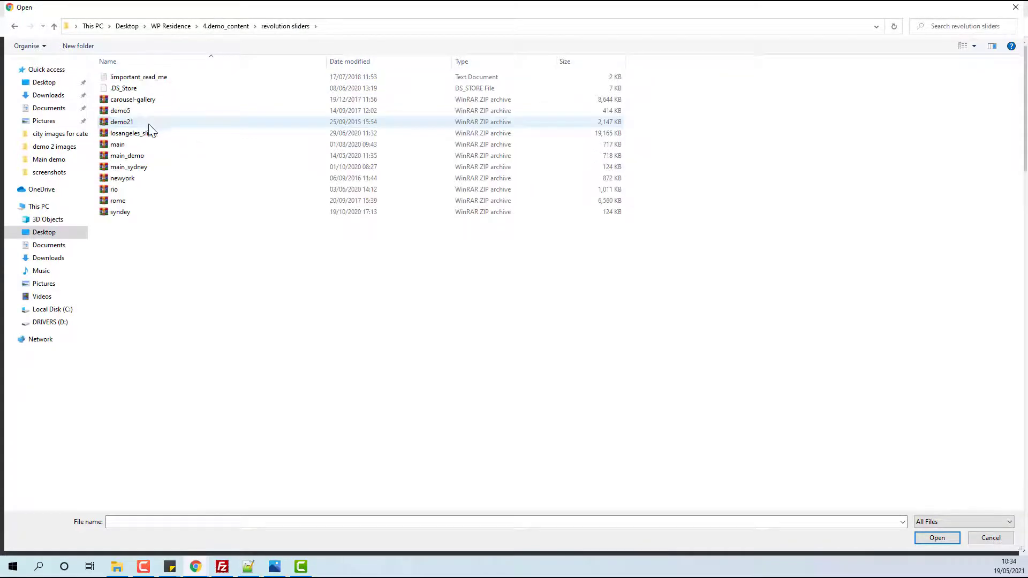
{"action": "left_click", "coordinate": [166, 137]}
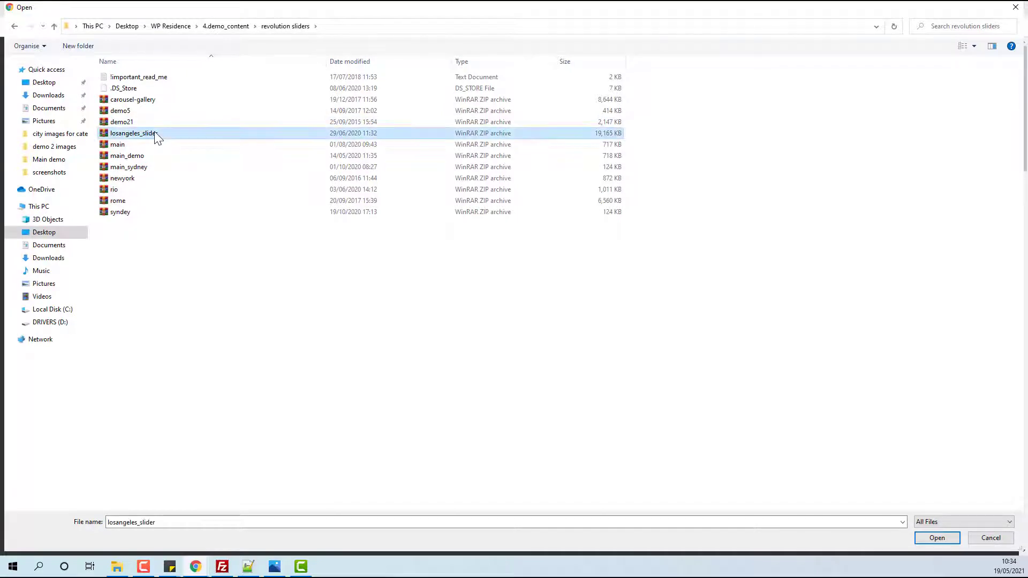
{"action": "left_click", "coordinate": [940, 540]}
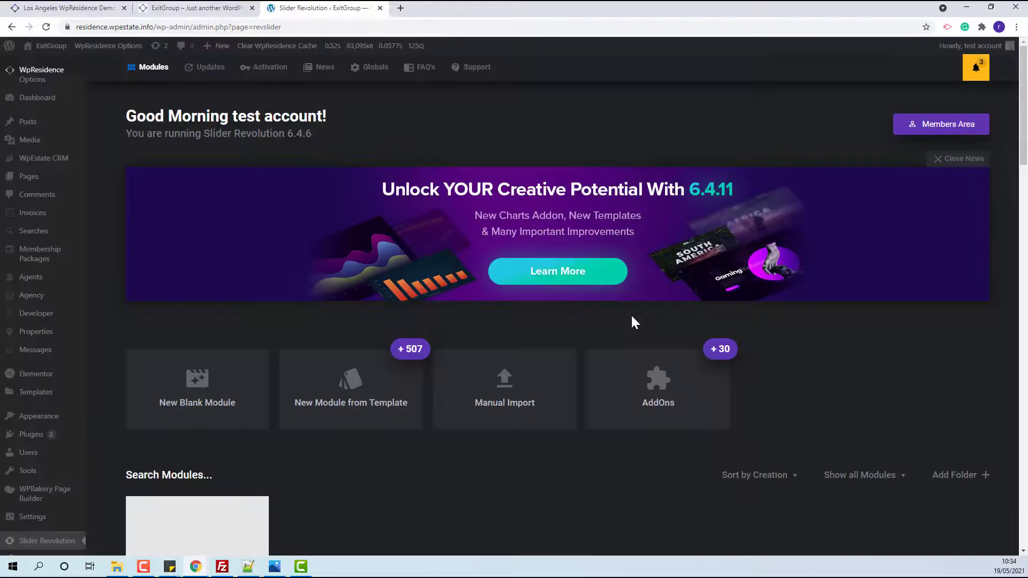
Step: Reload the site's homepage and examine its header slider, services section and Hottest communities category tiles
{"action": "left_click", "coordinate": [159, 7]}
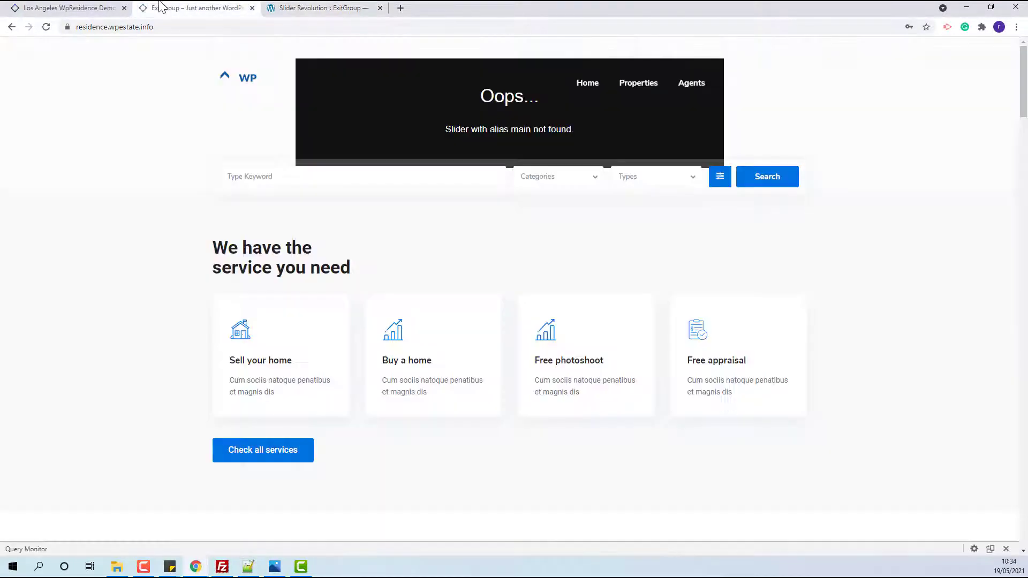
{"action": "left_click", "coordinate": [46, 27]}
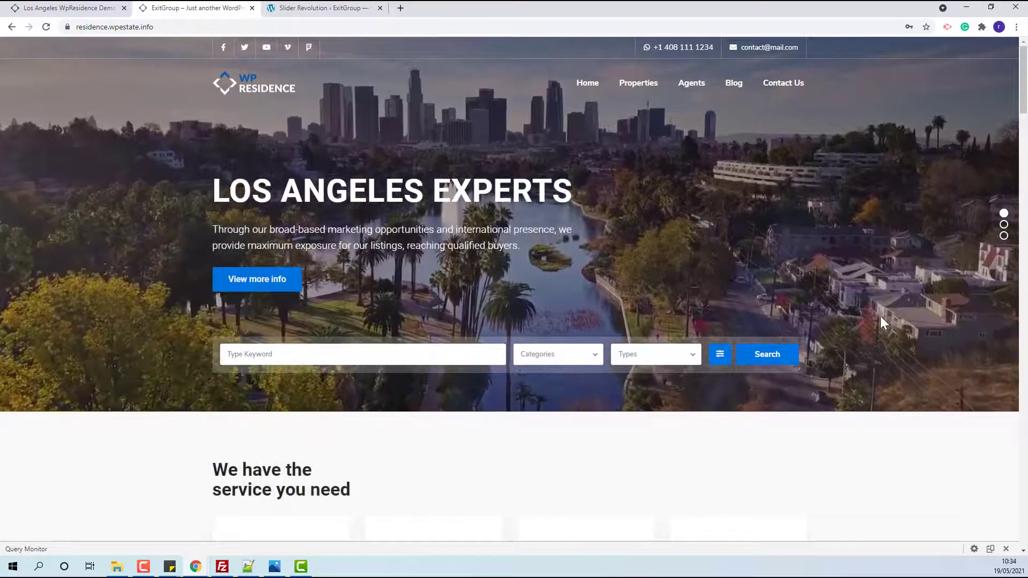
{"action": "scroll", "coordinate": [882, 319], "scroll_direction": "down", "scroll_amount": 4}
{"action": "scroll", "coordinate": [885, 323], "scroll_direction": "down", "scroll_amount": 1}
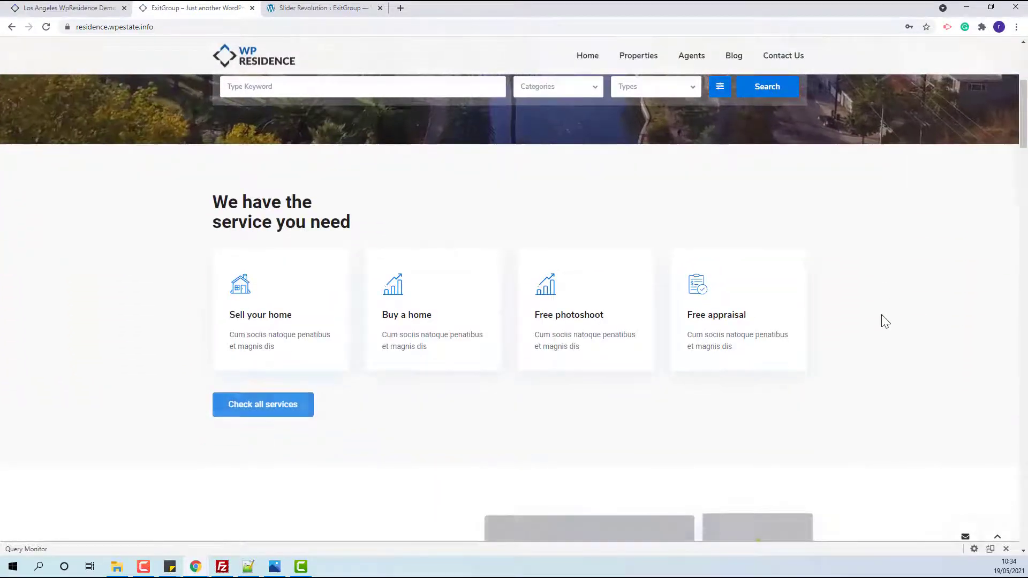
{"action": "scroll", "coordinate": [886, 321], "scroll_direction": "down", "scroll_amount": 3}
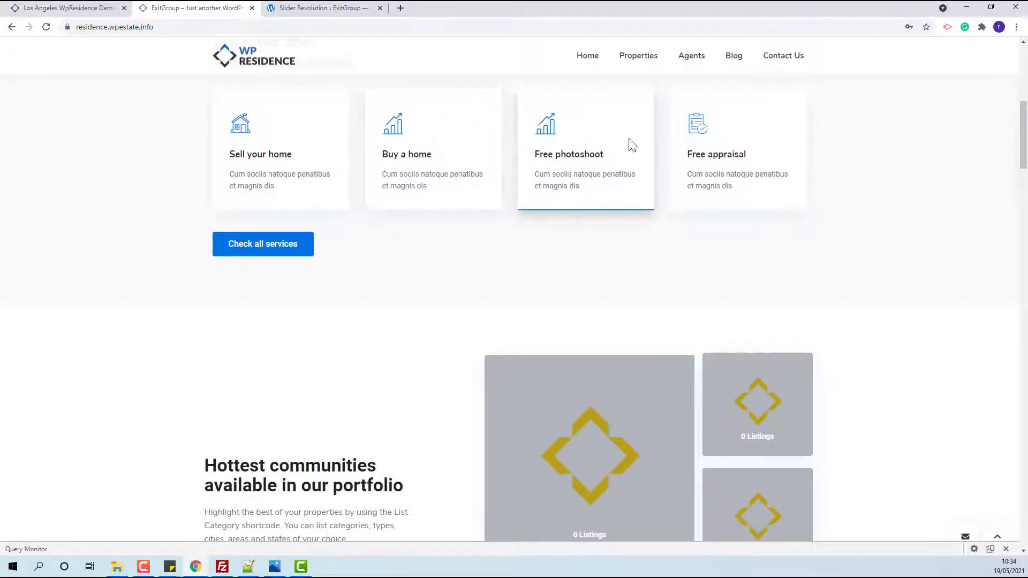
{"action": "scroll", "coordinate": [695, 220], "scroll_direction": "down", "scroll_amount": 4}
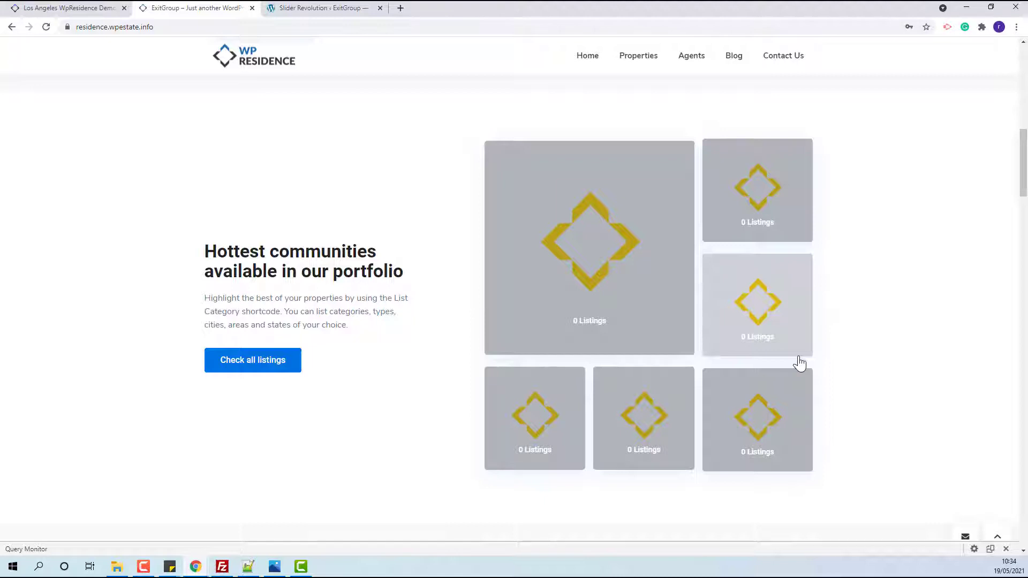
Step: Open the Homepage set as Front Page from the second page of the WordPress pages list in Elementor
{"action": "left_click", "coordinate": [329, 10]}
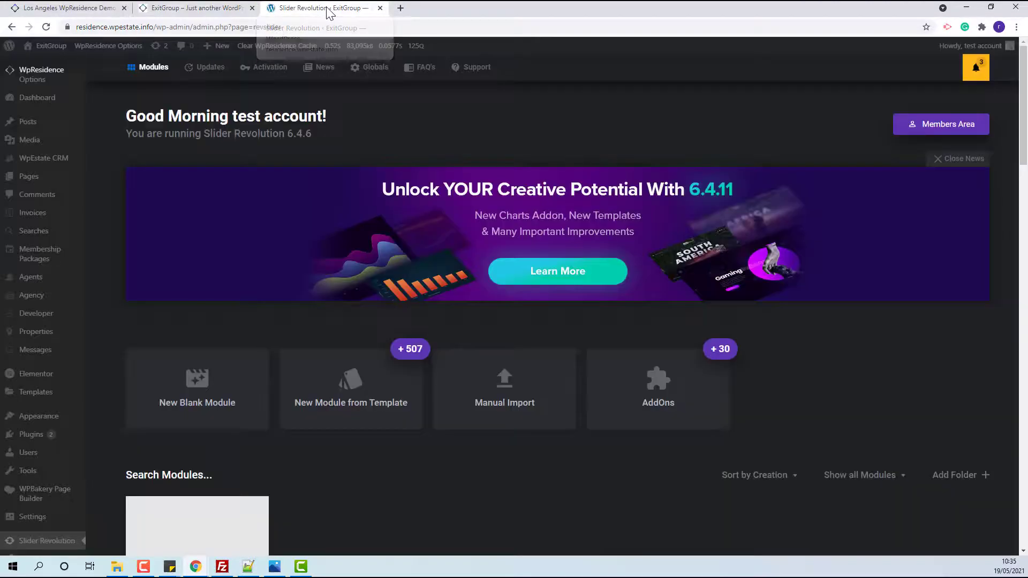
{"action": "left_click", "coordinate": [30, 177]}
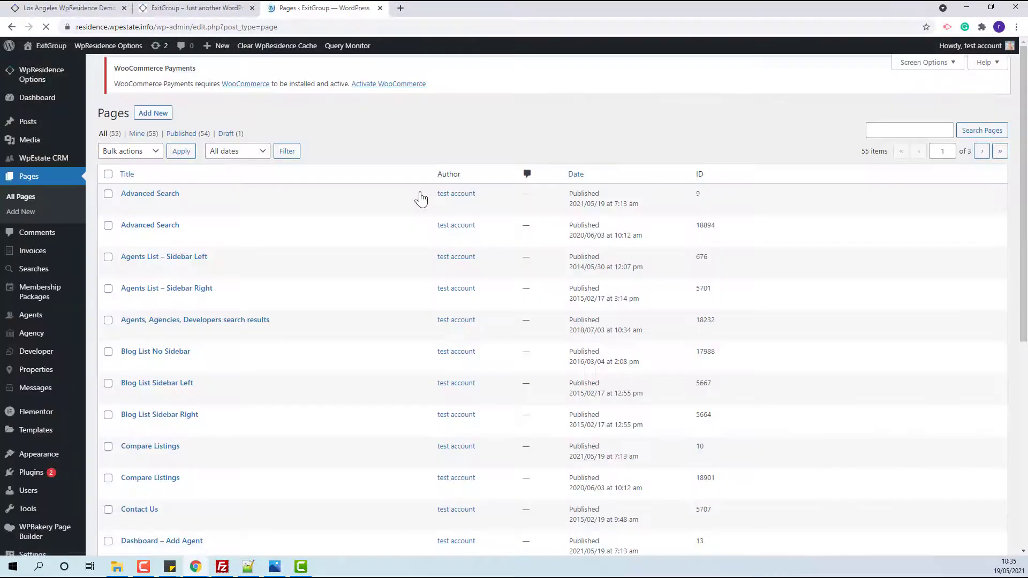
{"action": "scroll", "coordinate": [412, 265], "scroll_direction": "down", "scroll_amount": 7}
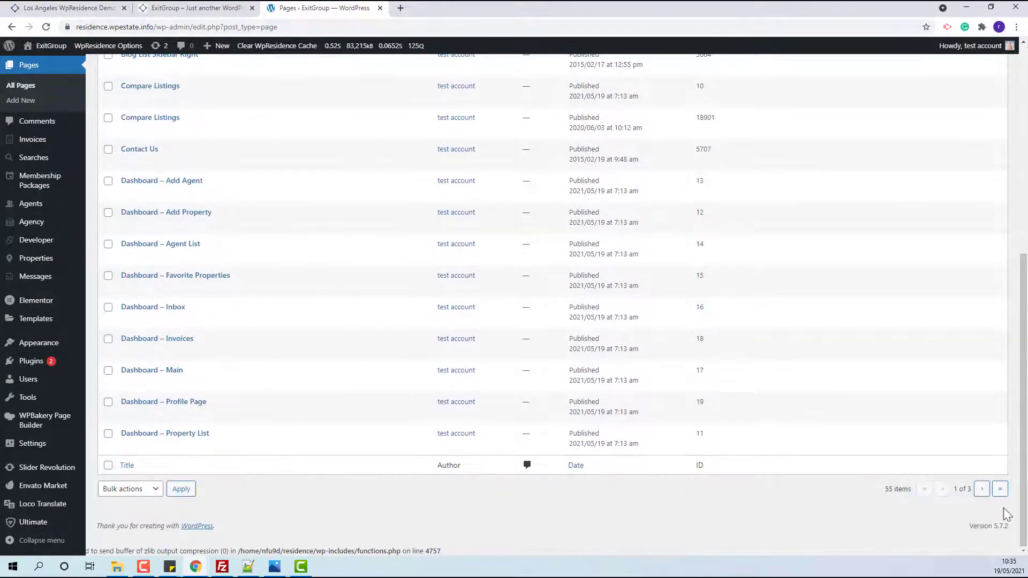
{"action": "left_click", "coordinate": [982, 489]}
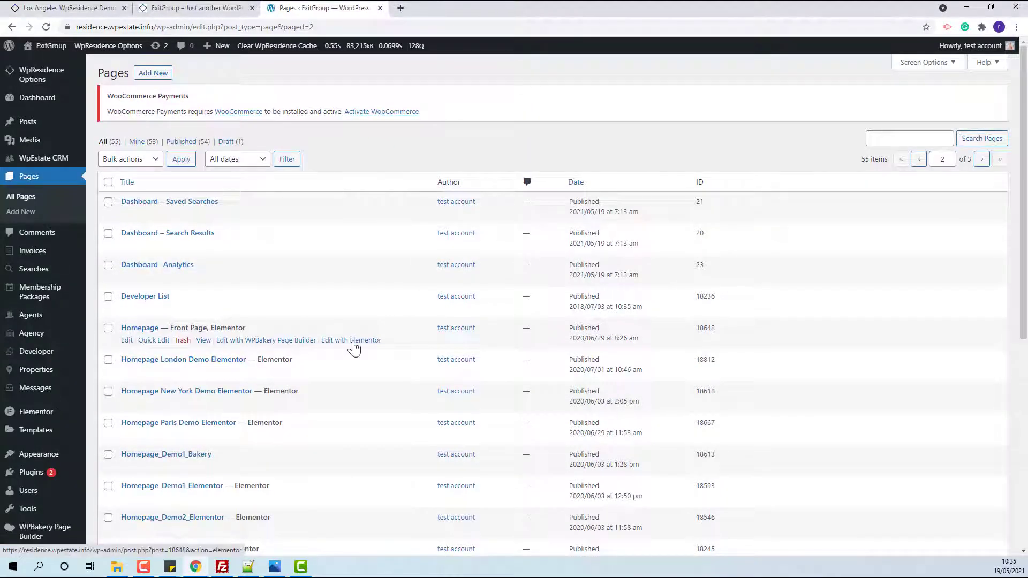
{"action": "left_click", "coordinate": [354, 343]}
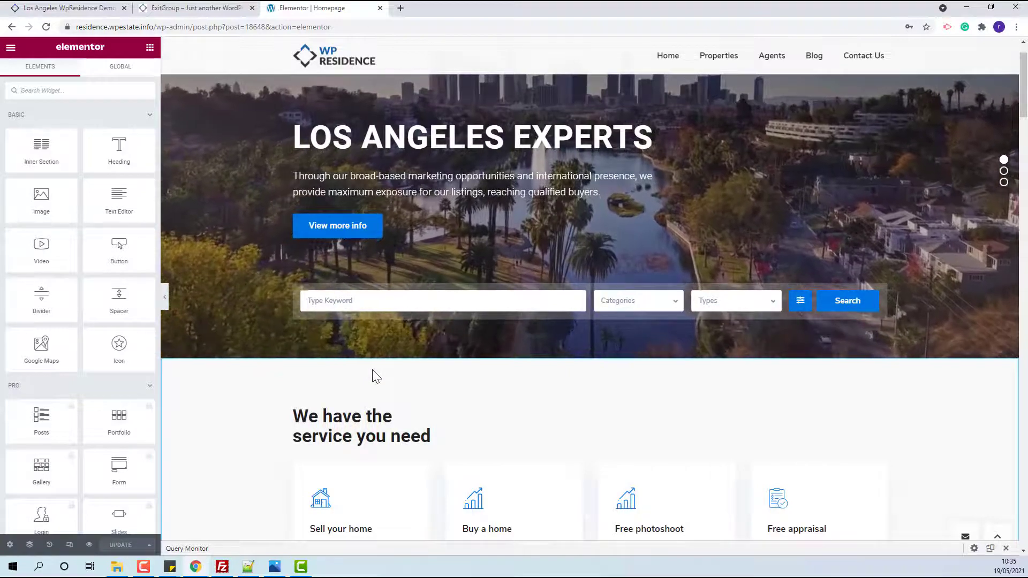
Step: Open the settings of the large category tile widget in the Hottest communities section
{"action": "scroll", "coordinate": [557, 345], "scroll_direction": "down", "scroll_amount": 3}
{"action": "scroll", "coordinate": [557, 345], "scroll_direction": "down", "scroll_amount": 6}
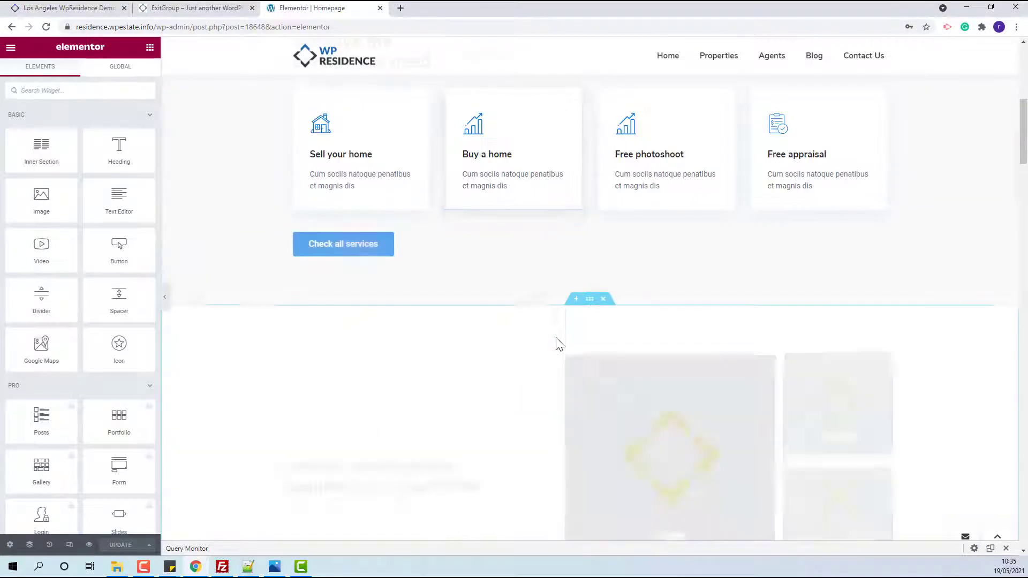
{"action": "left_click", "coordinate": [656, 375]}
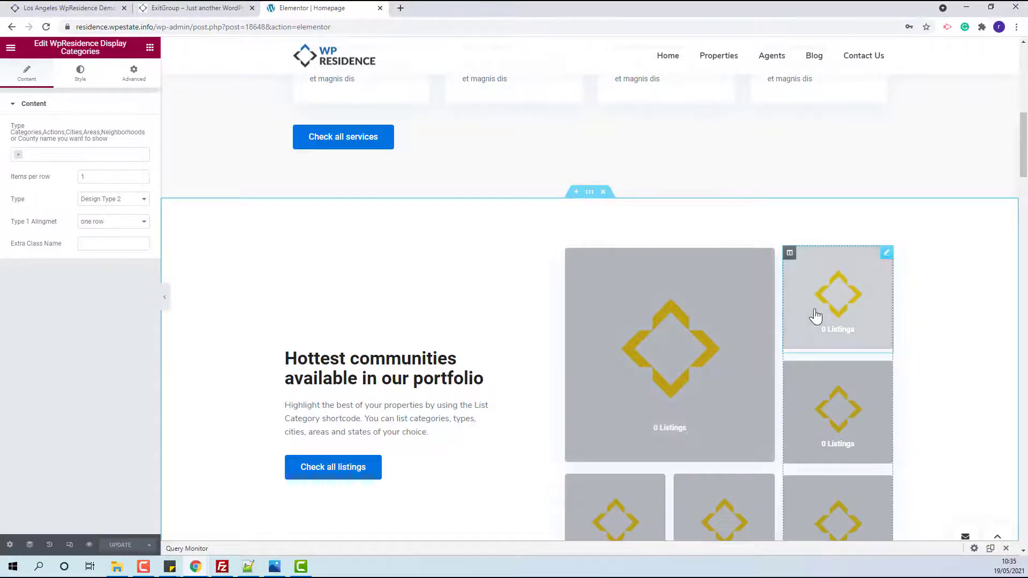
Step: Assign Apartments to the top tile and Condos to the middle tile in the right column of the Hottest communities section
{"action": "left_click", "coordinate": [20, 155]}
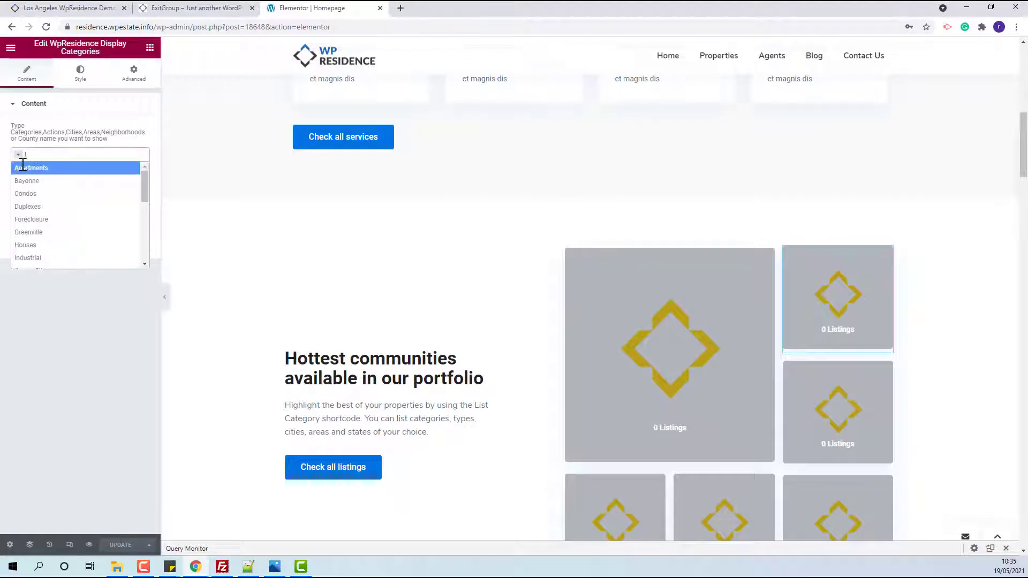
{"action": "left_click", "coordinate": [24, 170]}
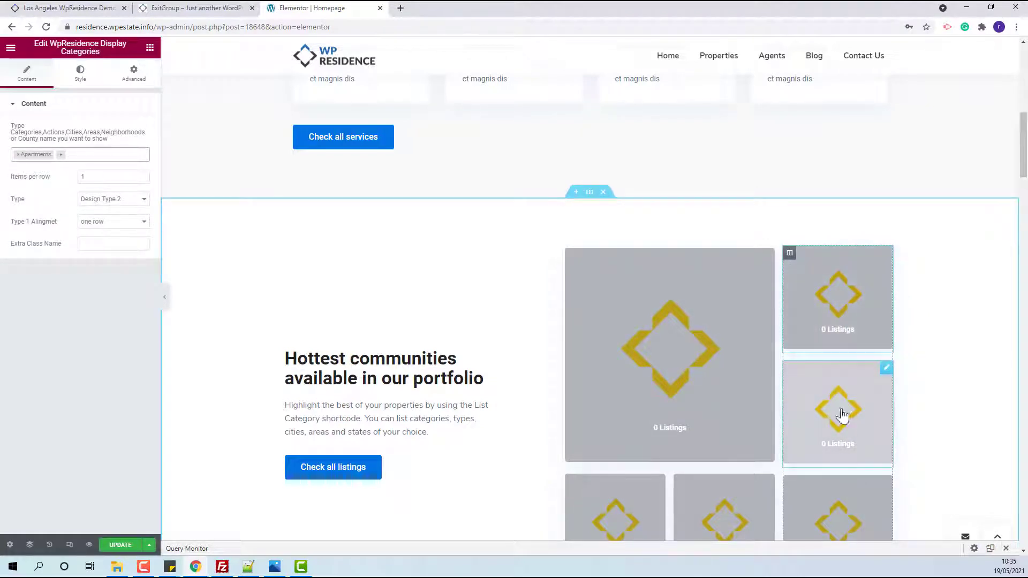
{"action": "left_click", "coordinate": [17, 154]}
{"action": "left_click", "coordinate": [18, 158]}
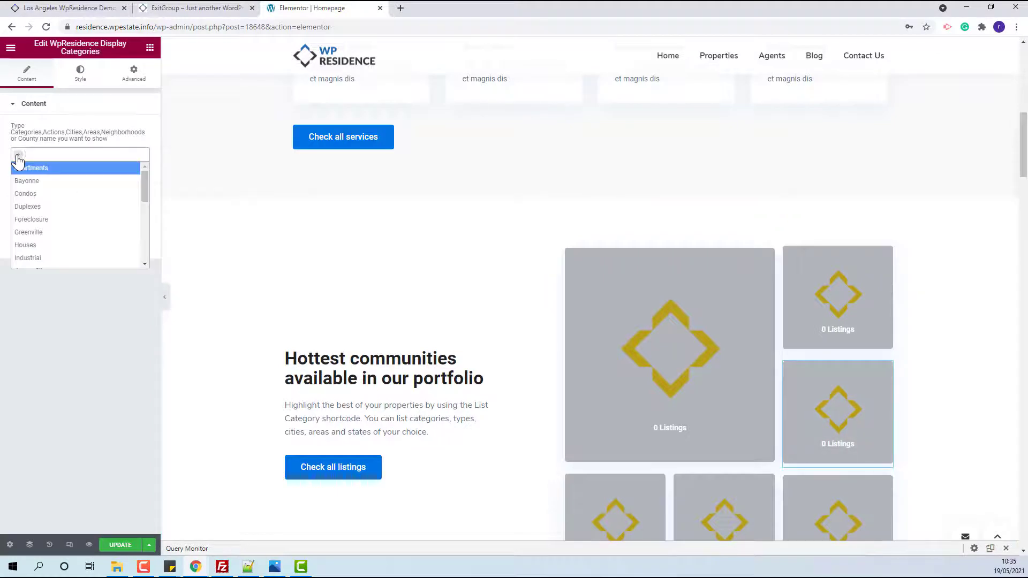
{"action": "left_click", "coordinate": [24, 195]}
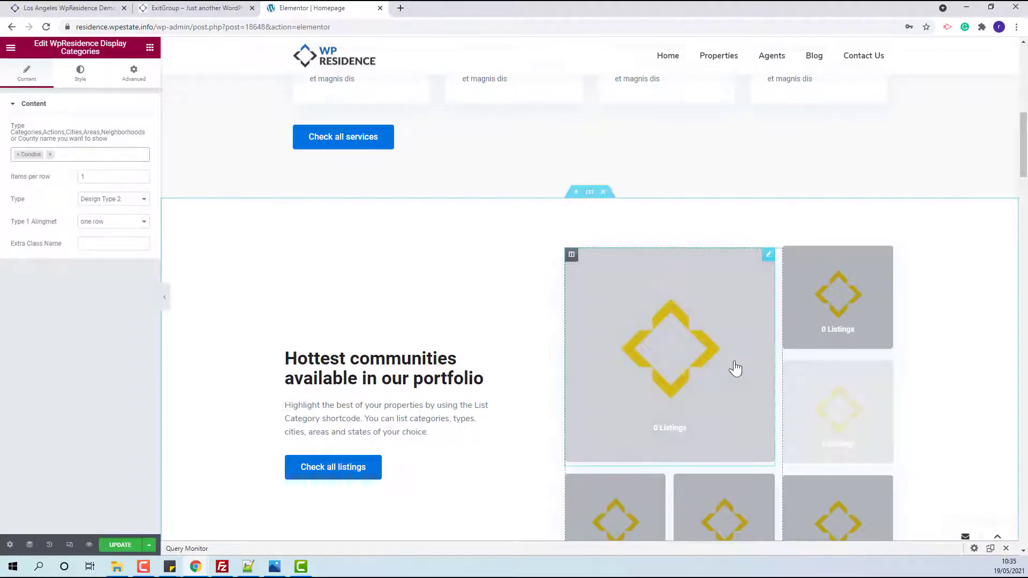
Step: Assign Duplexes and Houses to the two small tiles below the large tile in the Hottest communities section
{"action": "scroll", "coordinate": [633, 510], "scroll_direction": "down", "scroll_amount": 2}
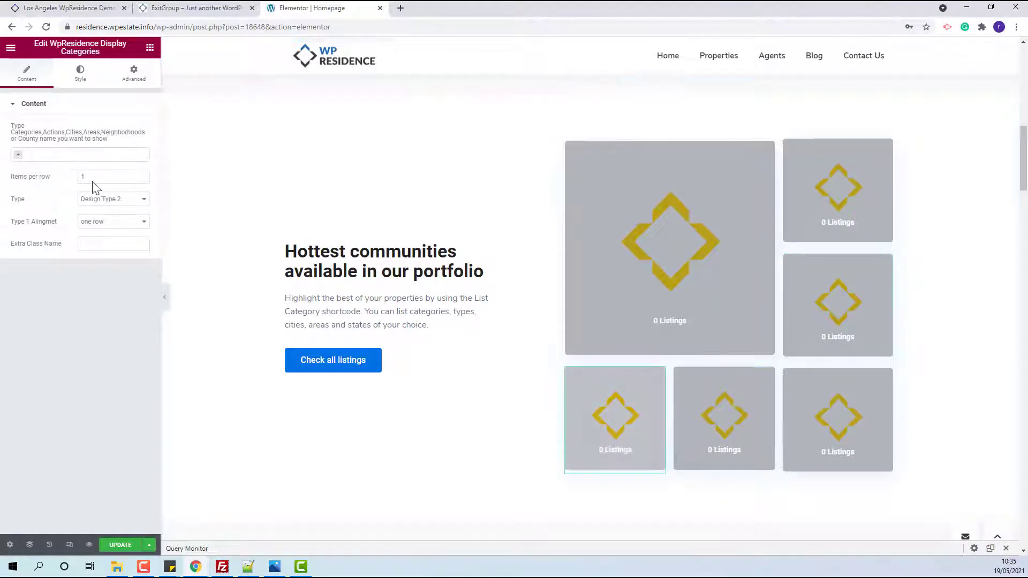
{"action": "left_click", "coordinate": [18, 155]}
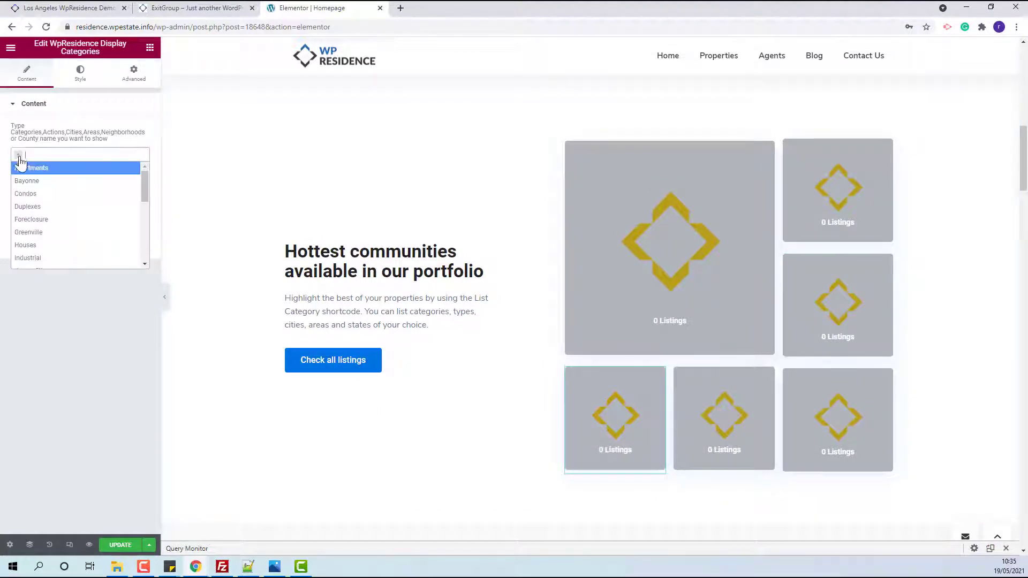
{"action": "left_click", "coordinate": [28, 207]}
{"action": "left_click", "coordinate": [719, 431]}
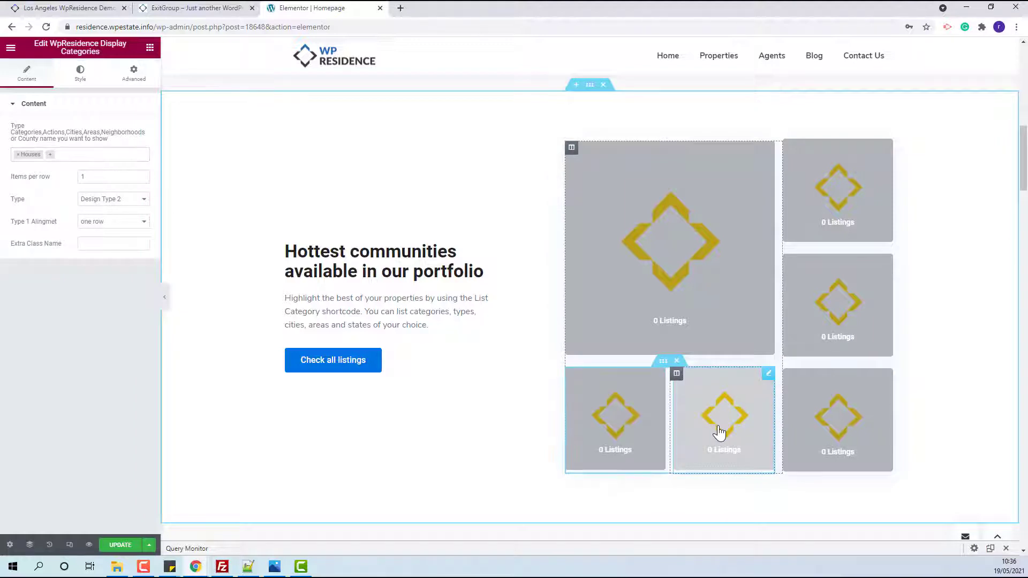
{"action": "key", "text": "BackSpace"}
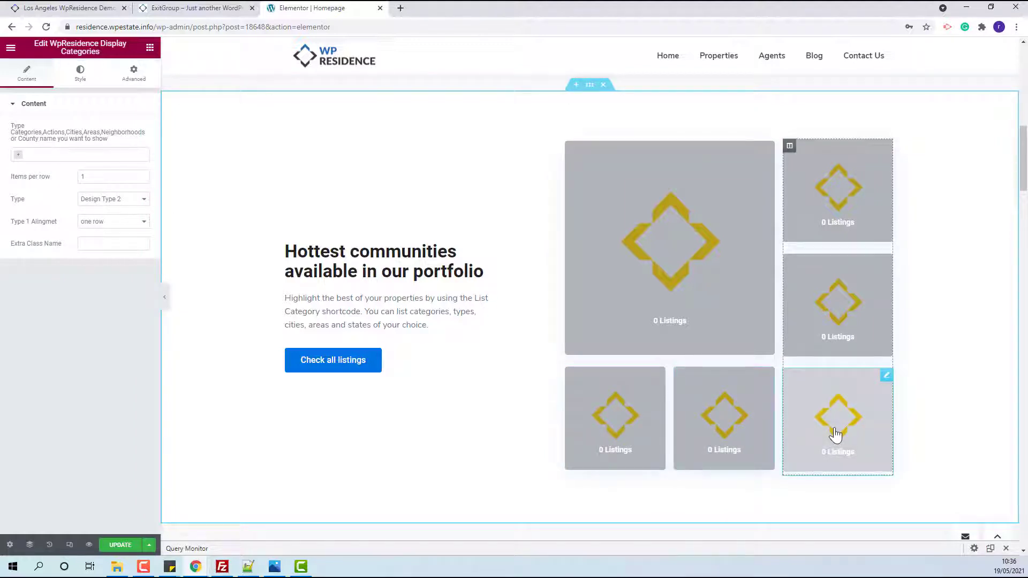
Step: Assign Bayonne to the bottom tile of the right column and update the homepage
{"action": "left_click", "coordinate": [19, 158]}
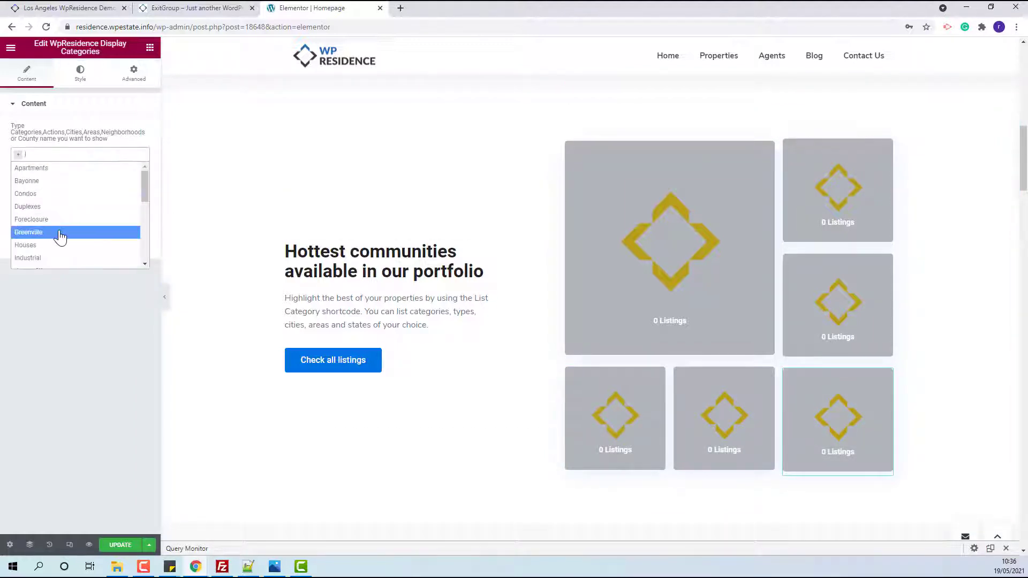
{"action": "left_click", "coordinate": [56, 186]}
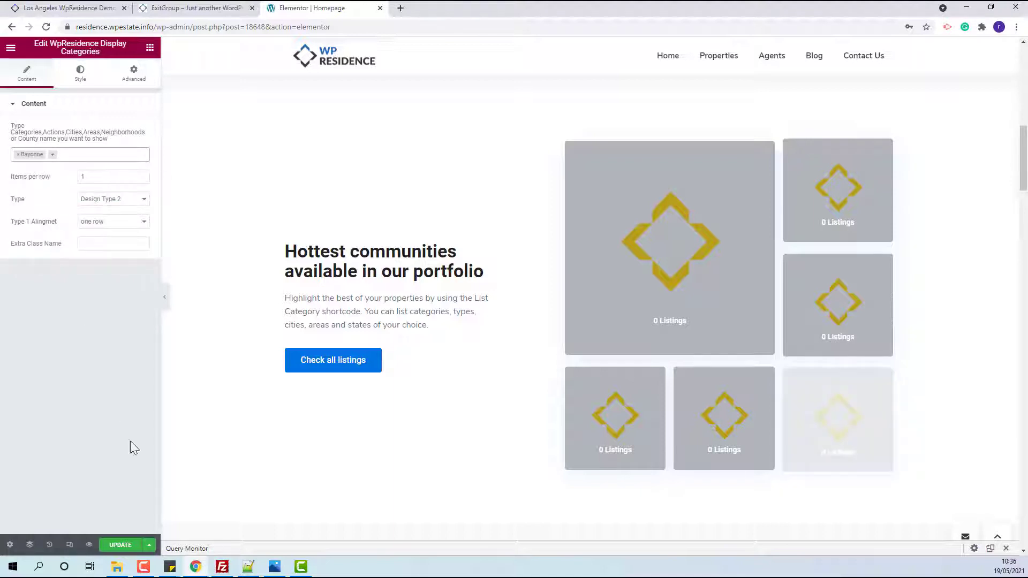
{"action": "left_click", "coordinate": [119, 545]}
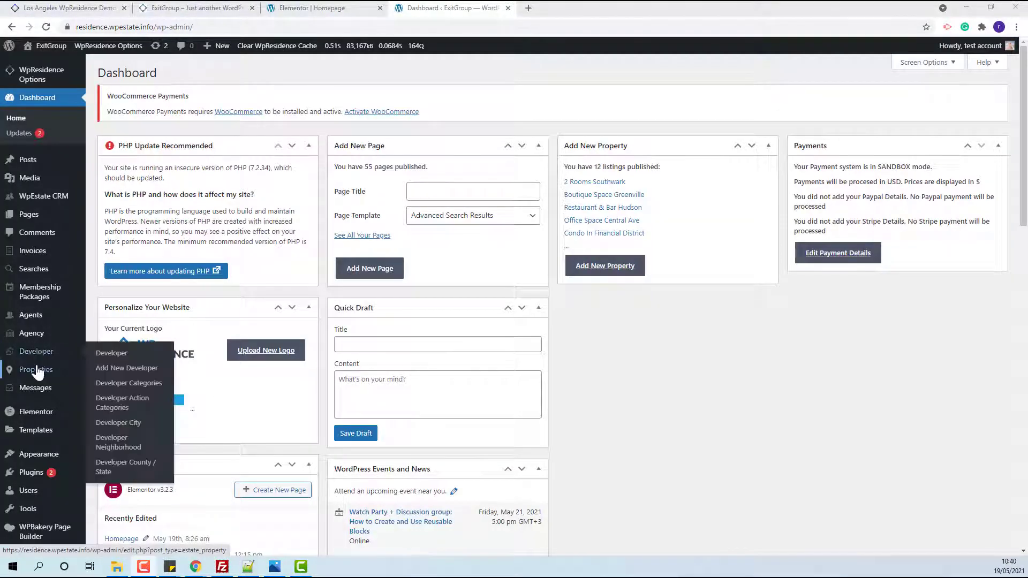
Step: Open the Apartments property category for editing in the WordPress admin
{"action": "mouse_move", "coordinate": [37, 373]}
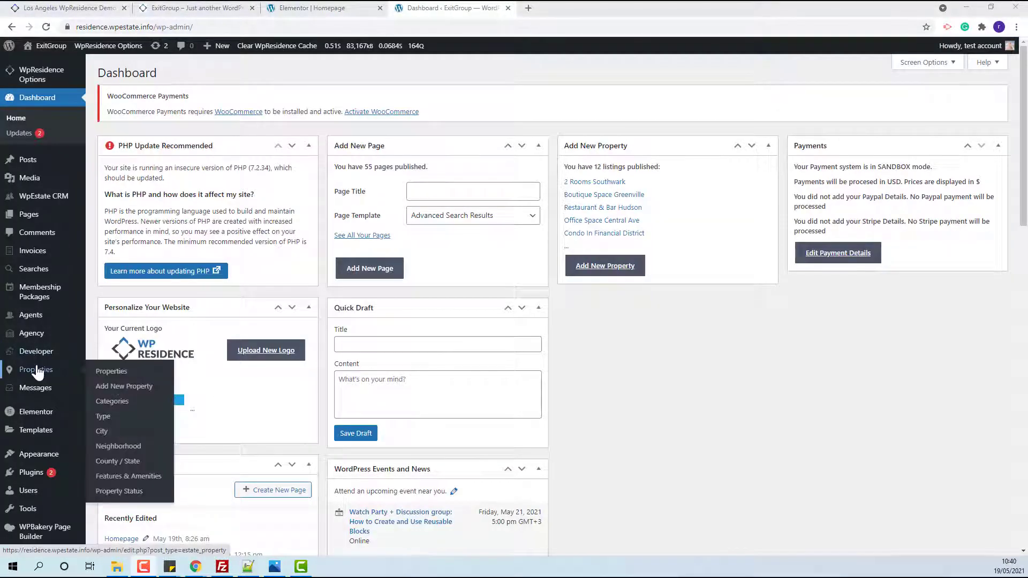
{"action": "left_click", "coordinate": [113, 401]}
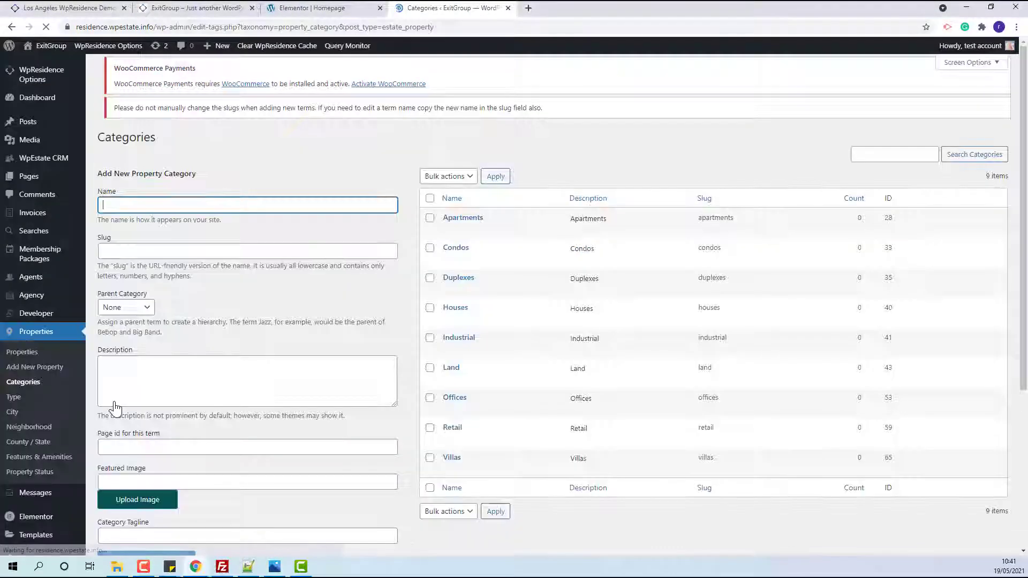
{"action": "mouse_move", "coordinate": [450, 247]}
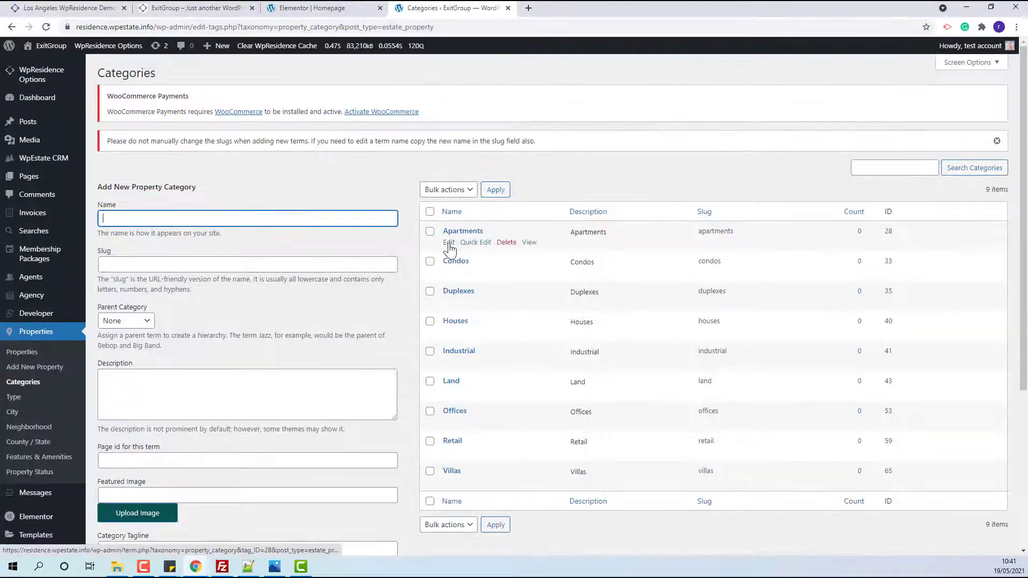
{"action": "left_click", "coordinate": [450, 248]}
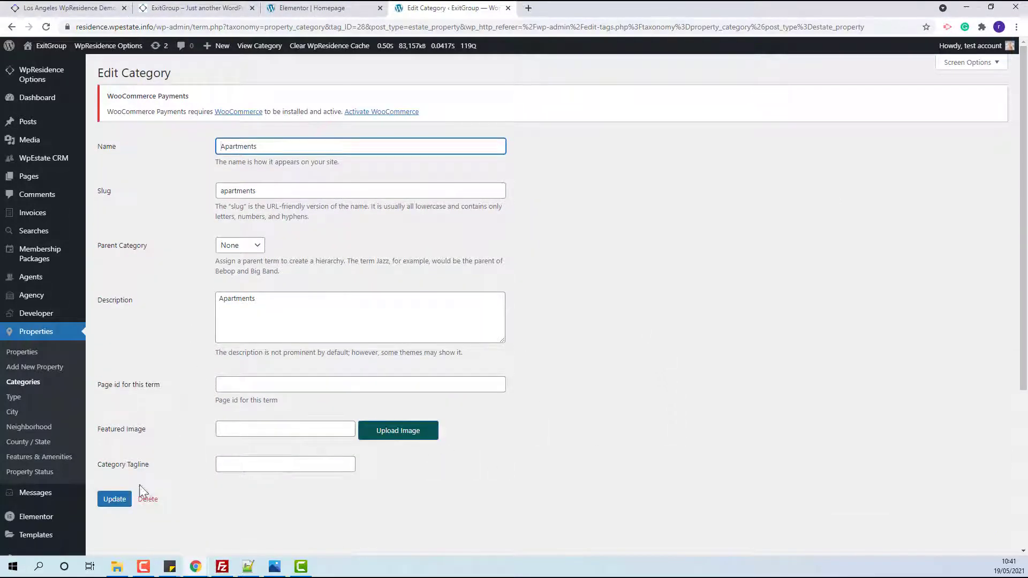
Step: Upload city2 from the city images for categories sh folder as the Apartments category's featured image and update the category
{"action": "left_click", "coordinate": [396, 432]}
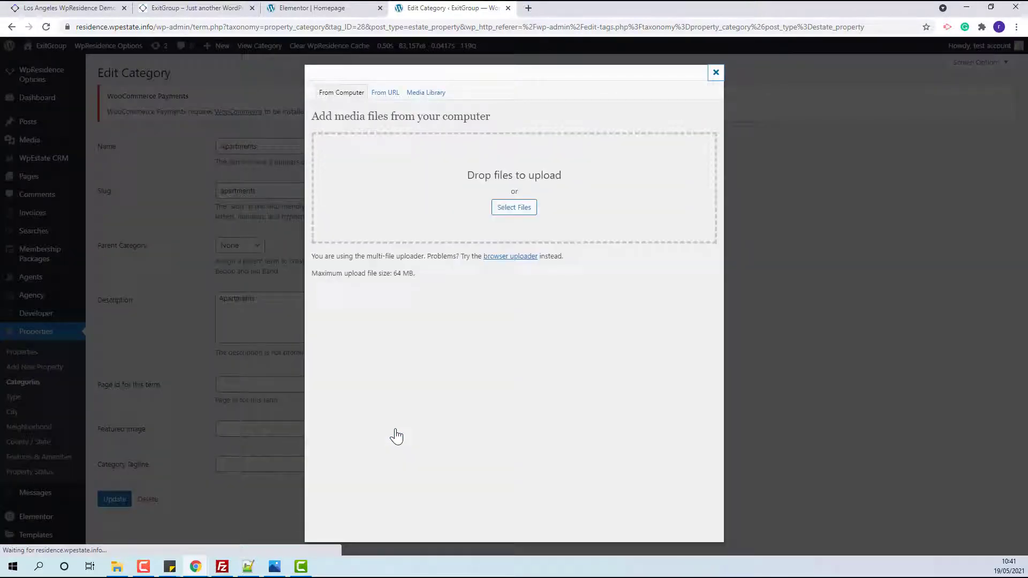
{"action": "left_click", "coordinate": [500, 210]}
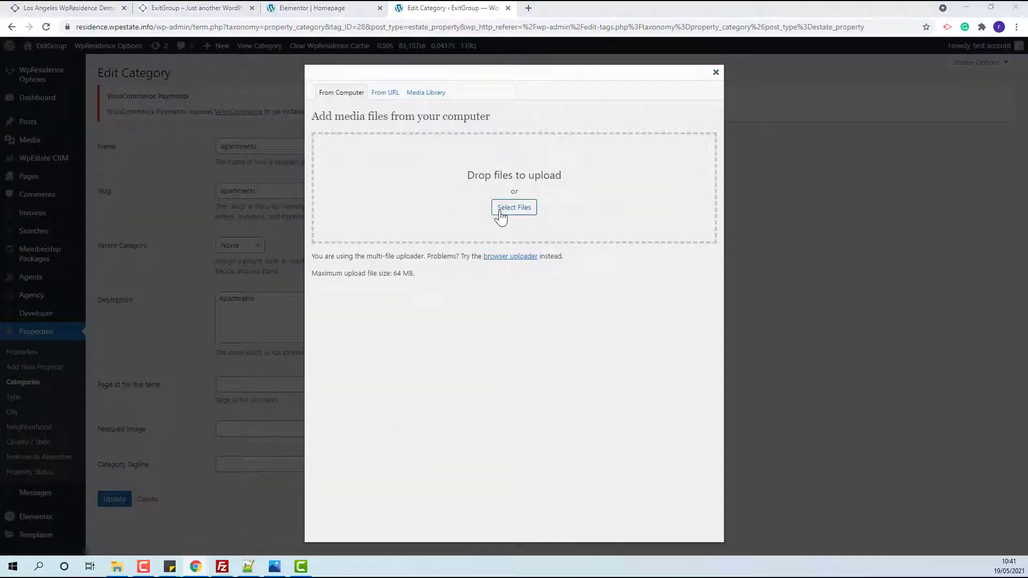
{"action": "left_click", "coordinate": [123, 102]}
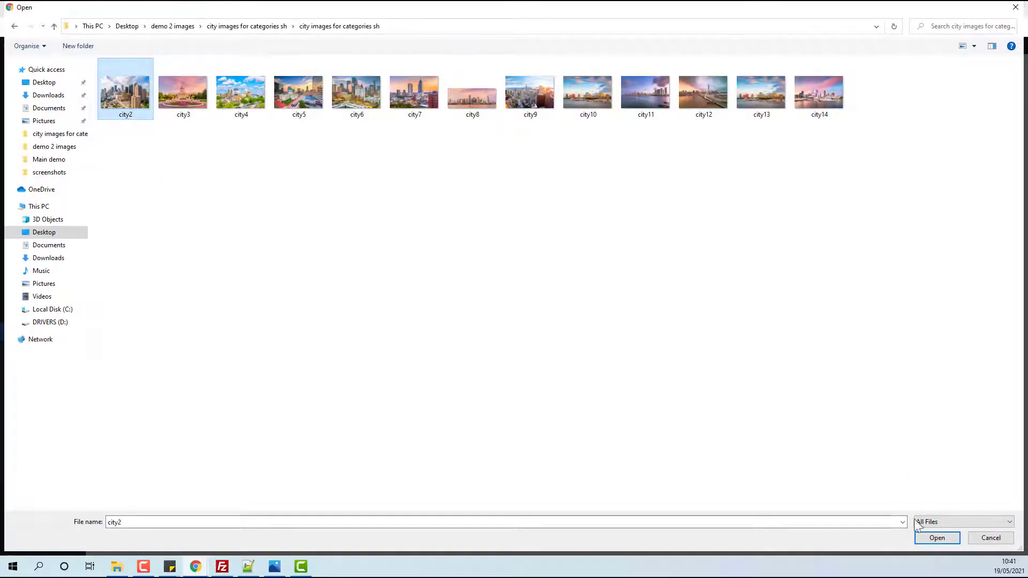
{"action": "left_click", "coordinate": [937, 538]}
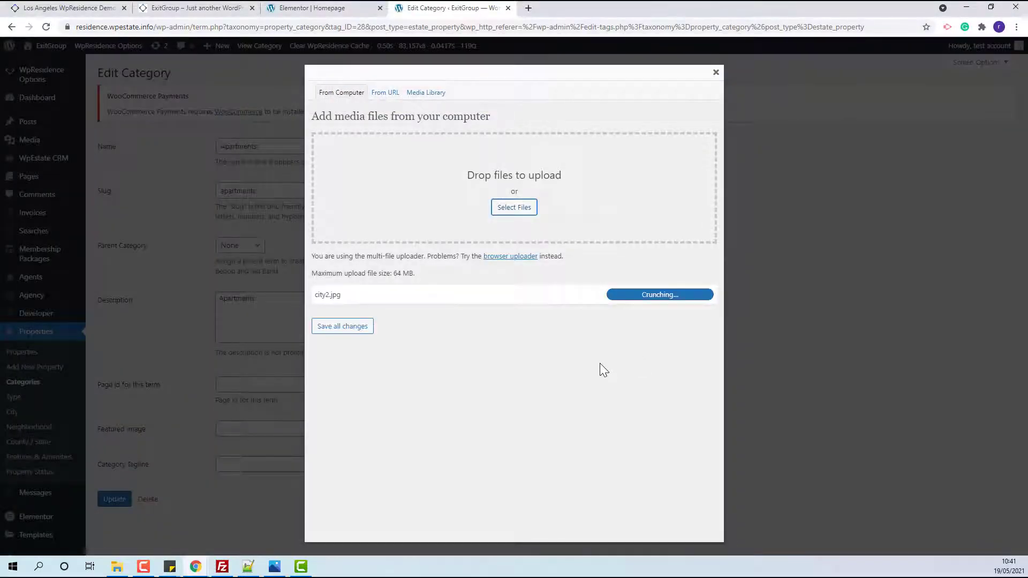
{"action": "scroll", "coordinate": [549, 353], "scroll_direction": "down", "scroll_amount": 4}
{"action": "scroll", "coordinate": [420, 523], "scroll_direction": "up", "scroll_amount": 1}
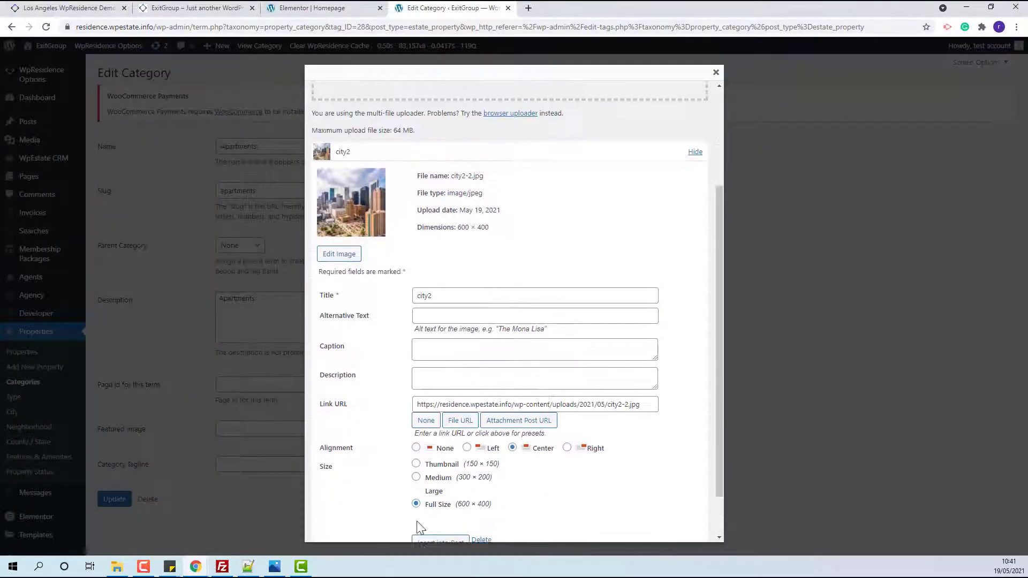
{"action": "scroll", "coordinate": [436, 509], "scroll_direction": "down", "scroll_amount": 1}
{"action": "left_click", "coordinate": [439, 489]}
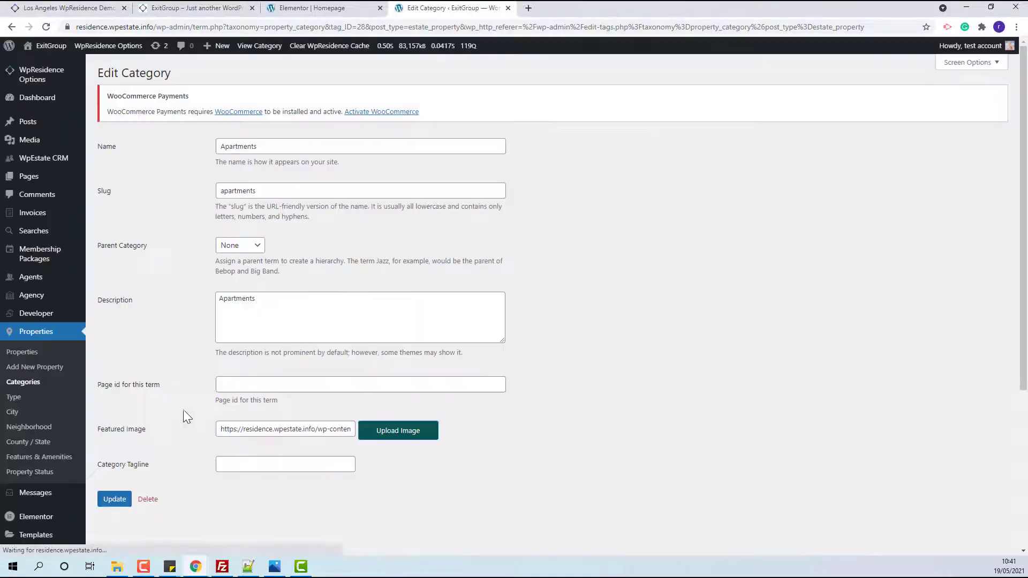
{"action": "left_click", "coordinate": [114, 499]}
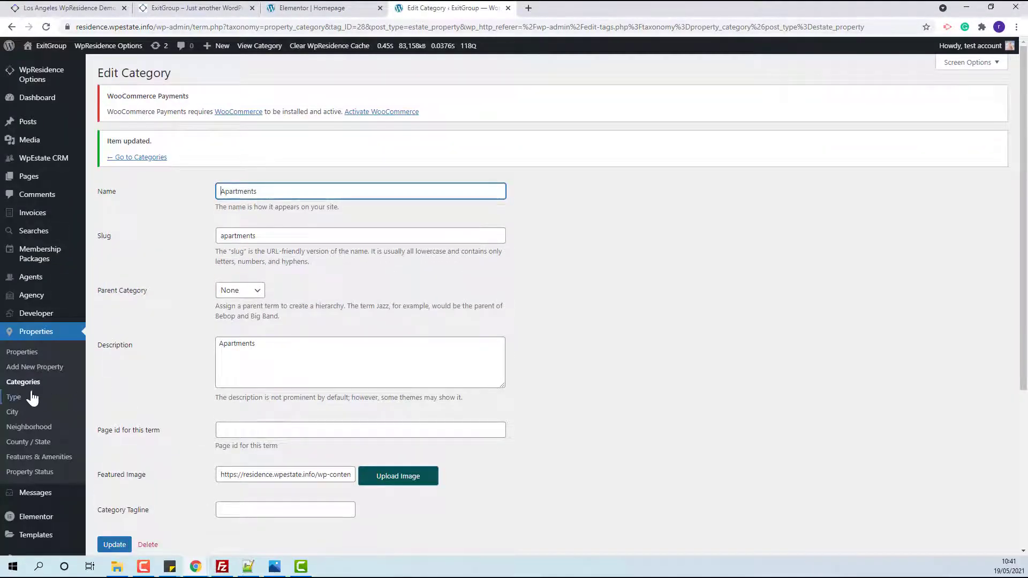
Step: Upload city3 as the featured image of the London property city and update the city
{"action": "left_click", "coordinate": [13, 413]}
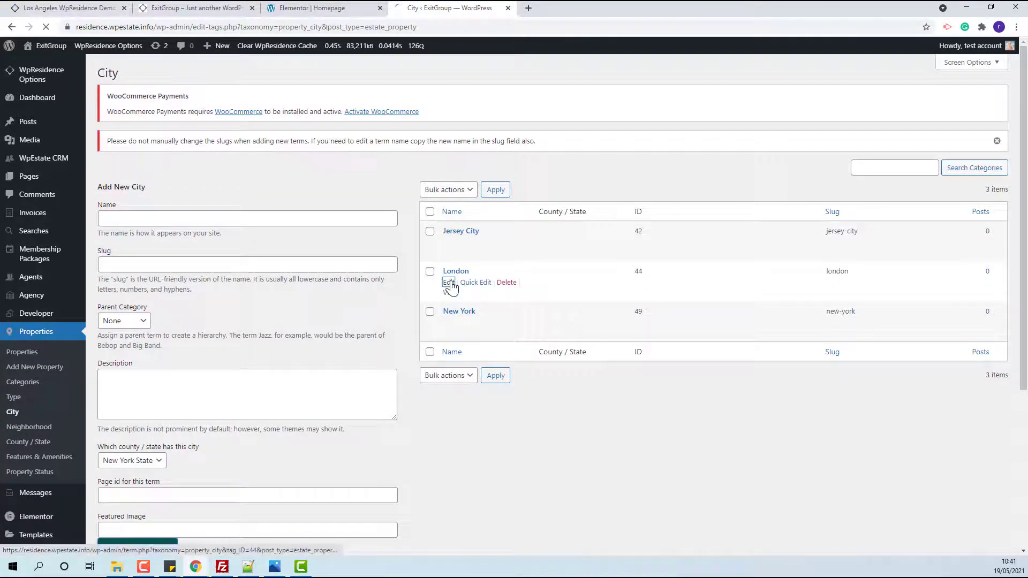
{"action": "left_click", "coordinate": [449, 283]}
{"action": "scroll", "coordinate": [450, 286], "scroll_direction": "down", "scroll_amount": 1}
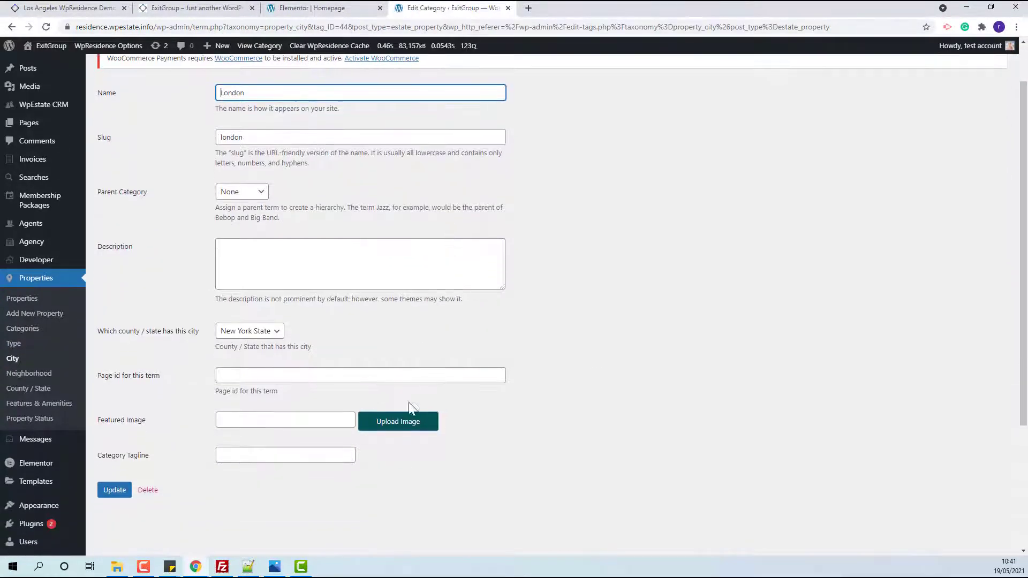
{"action": "left_click", "coordinate": [405, 422]}
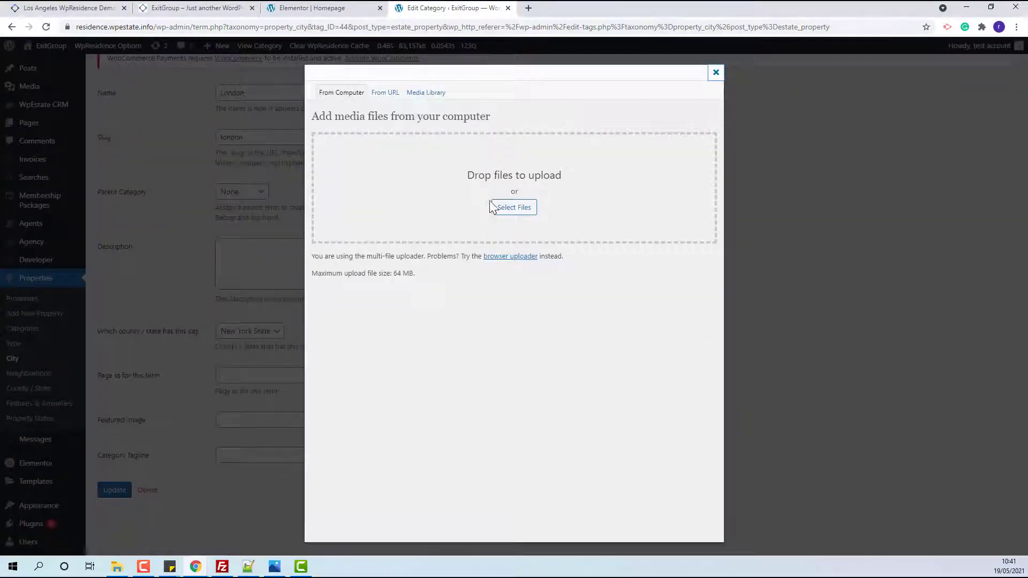
{"action": "left_click", "coordinate": [507, 208]}
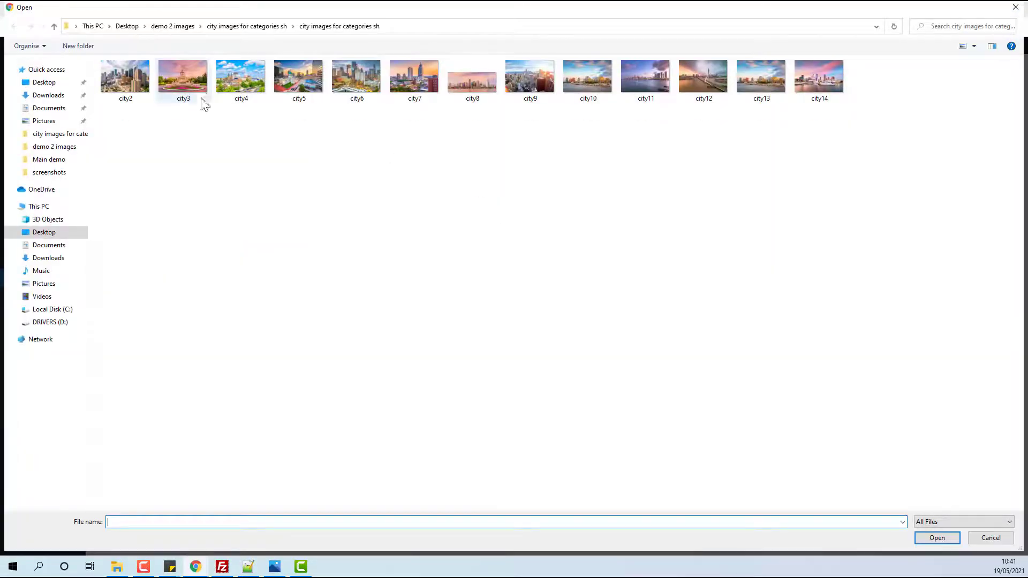
{"action": "left_click", "coordinate": [201, 100]}
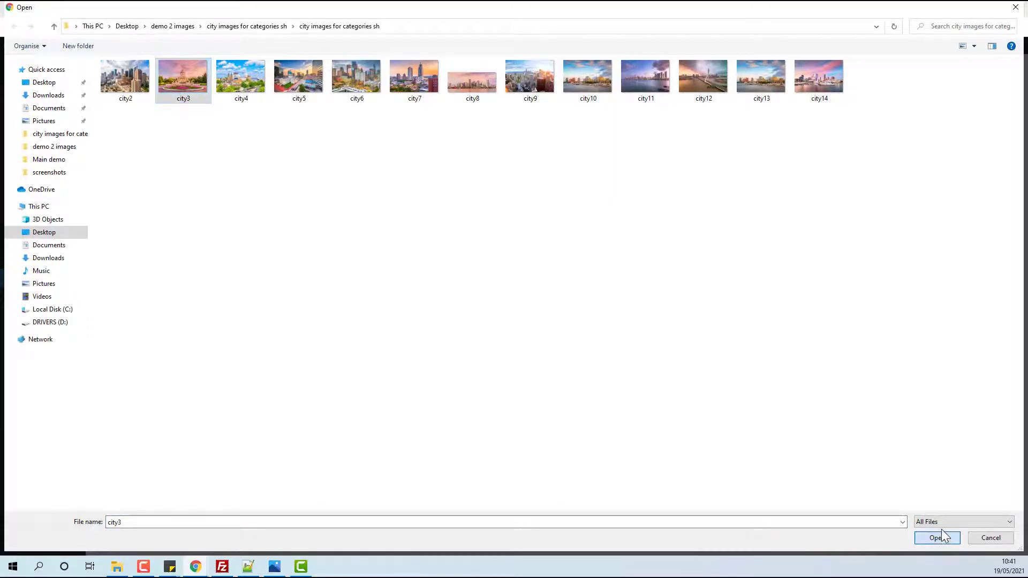
{"action": "left_click", "coordinate": [937, 537]}
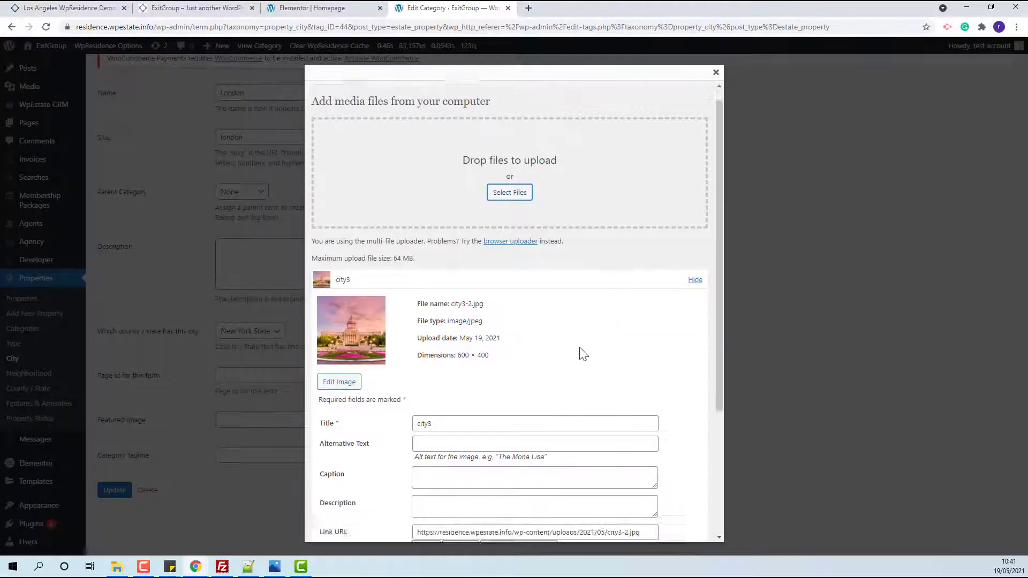
{"action": "scroll", "coordinate": [583, 354], "scroll_direction": "down", "scroll_amount": 3}
{"action": "key", "text": "Return"}
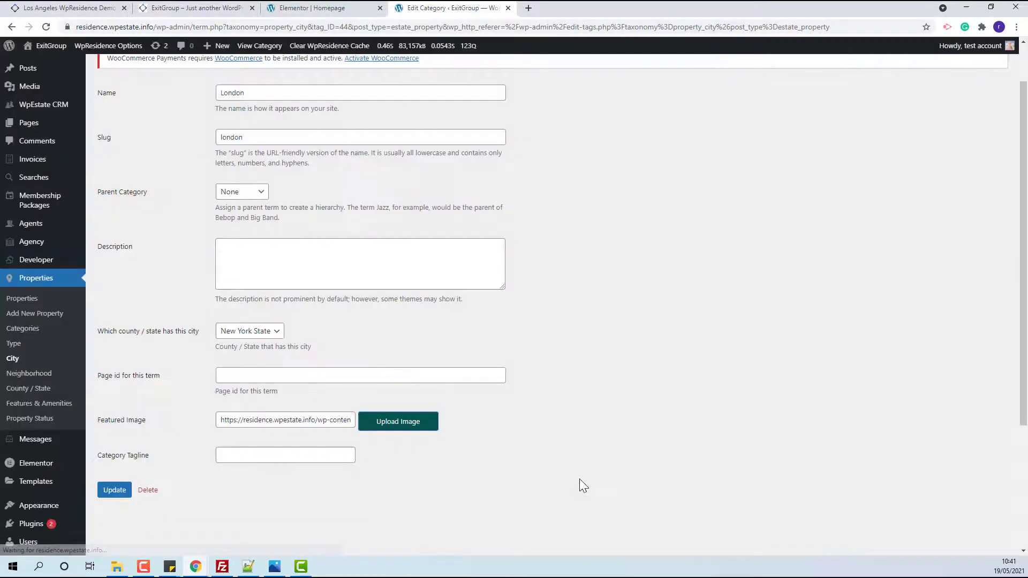
{"action": "left_click", "coordinate": [115, 491]}
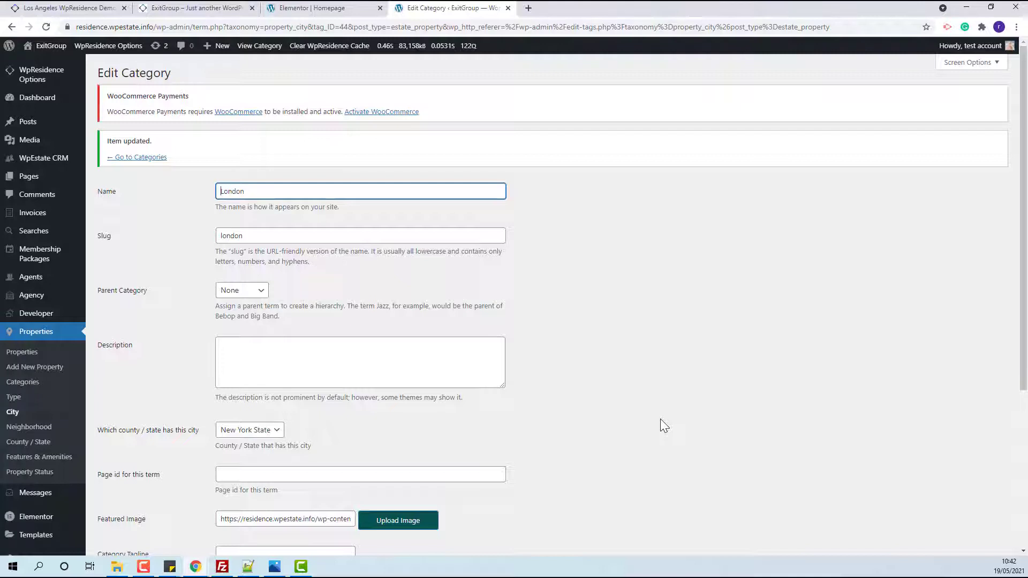
Step: Close the admin tab, reload the site's homepage and examine its sections from the community tiles to Listings for all needs & budgets
{"action": "left_click", "coordinate": [508, 8]}
{"action": "left_click", "coordinate": [47, 26]}
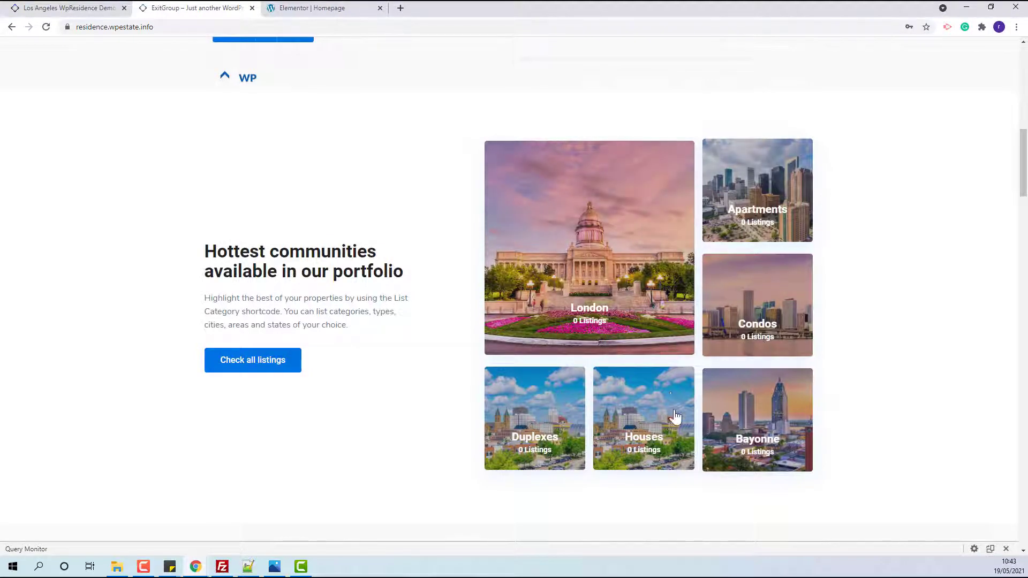
{"action": "scroll", "coordinate": [895, 326], "scroll_direction": "down", "scroll_amount": 6}
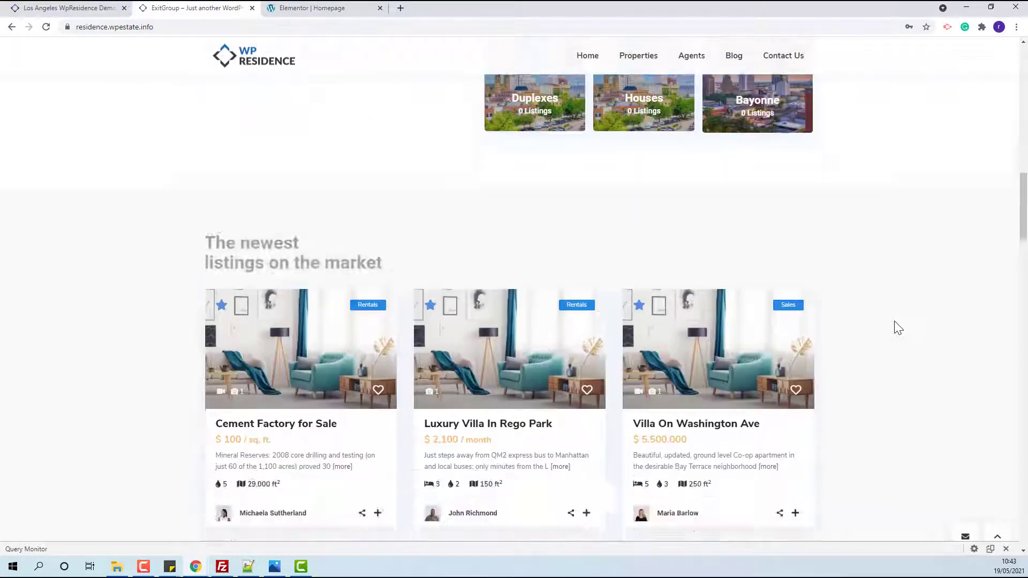
{"action": "scroll", "coordinate": [899, 327], "scroll_direction": "down", "scroll_amount": 12}
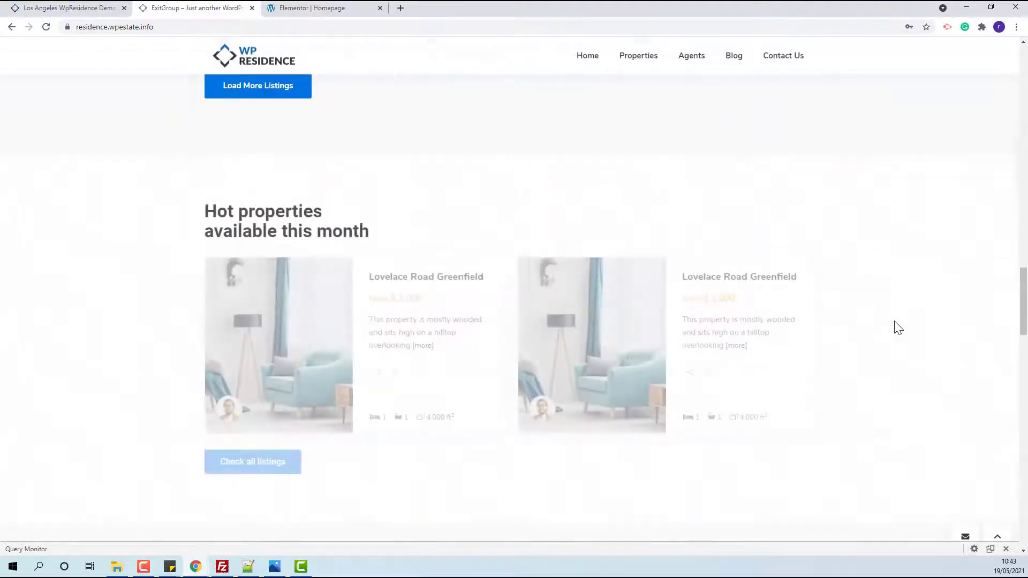
{"action": "scroll", "coordinate": [898, 328], "scroll_direction": "down", "scroll_amount": 14}
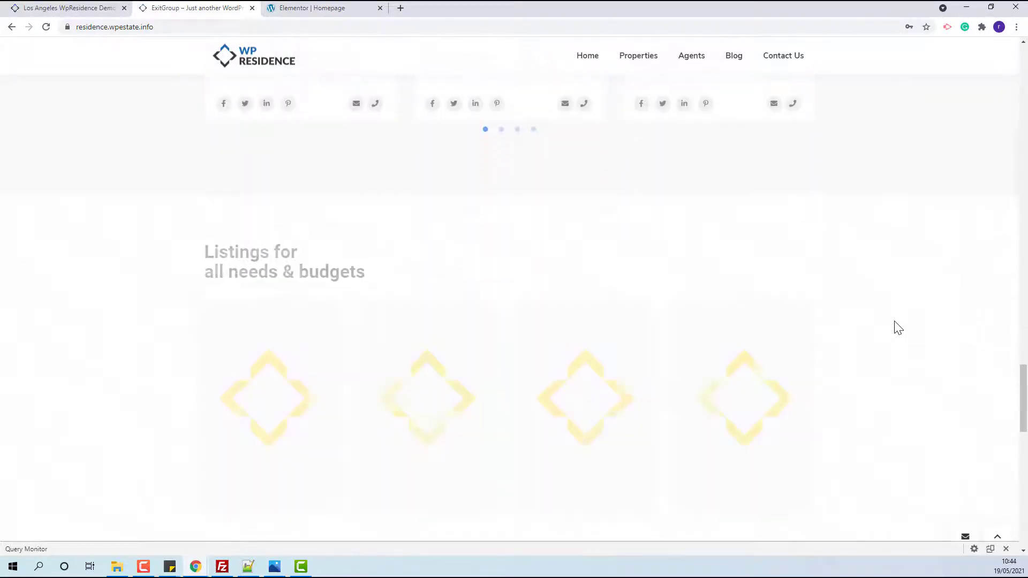
{"action": "scroll", "coordinate": [895, 326], "scroll_direction": "down", "scroll_amount": 2}
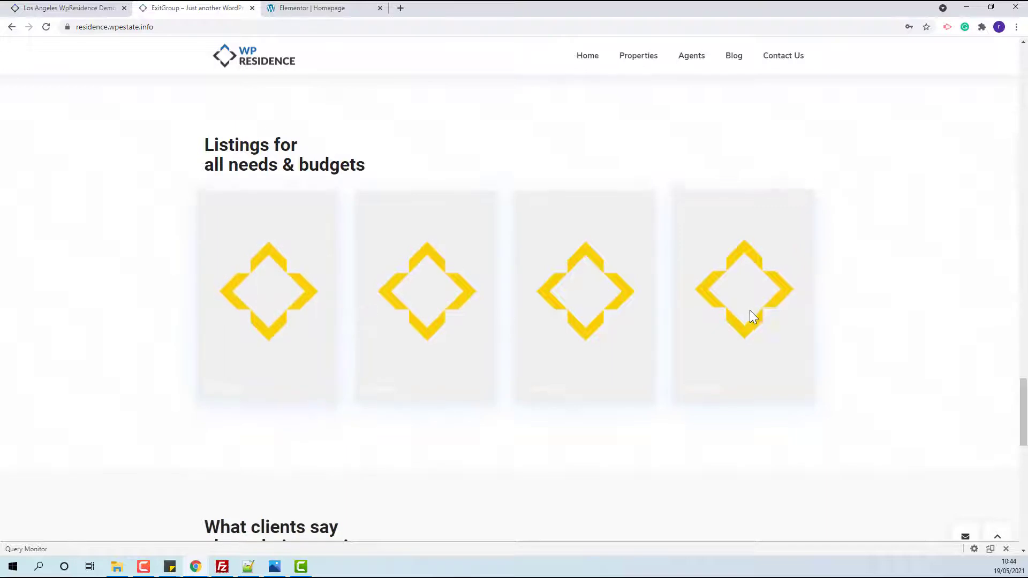
Step: Check the homepage down to its contact map, and open the WpResidence map settings in a new admin tab at the Google Maps API KEY field
{"action": "scroll", "coordinate": [395, 307], "scroll_direction": "down", "scroll_amount": 3}
{"action": "scroll", "coordinate": [674, 298], "scroll_direction": "down", "scroll_amount": 10}
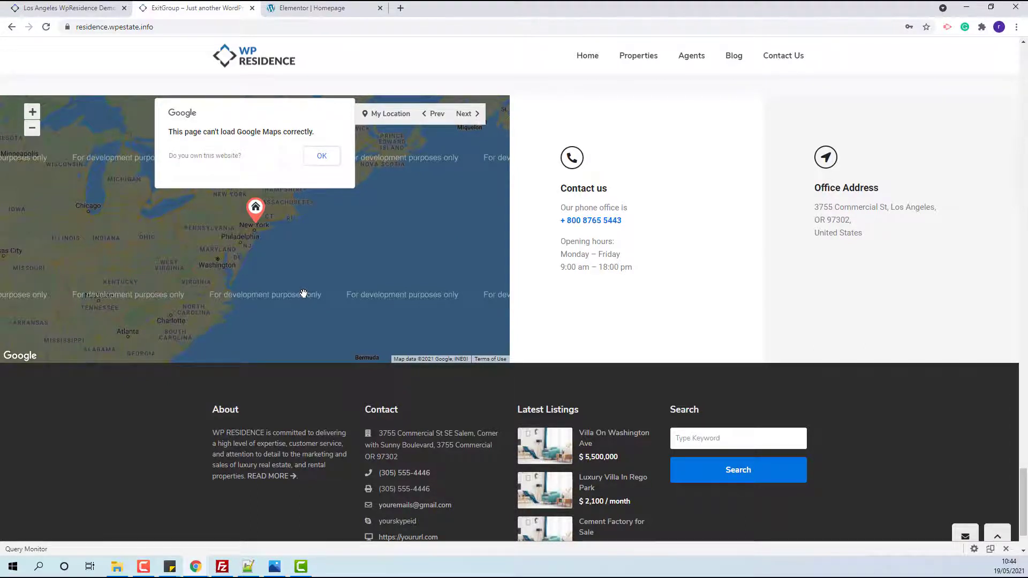
{"action": "left_click", "coordinate": [400, 8]}
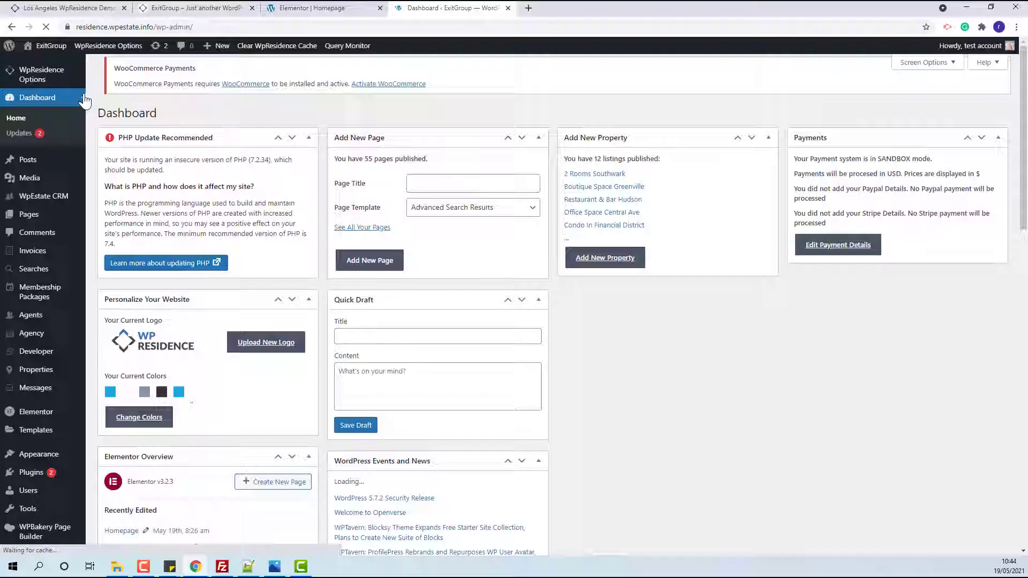
{"action": "mouse_move", "coordinate": [48, 75]}
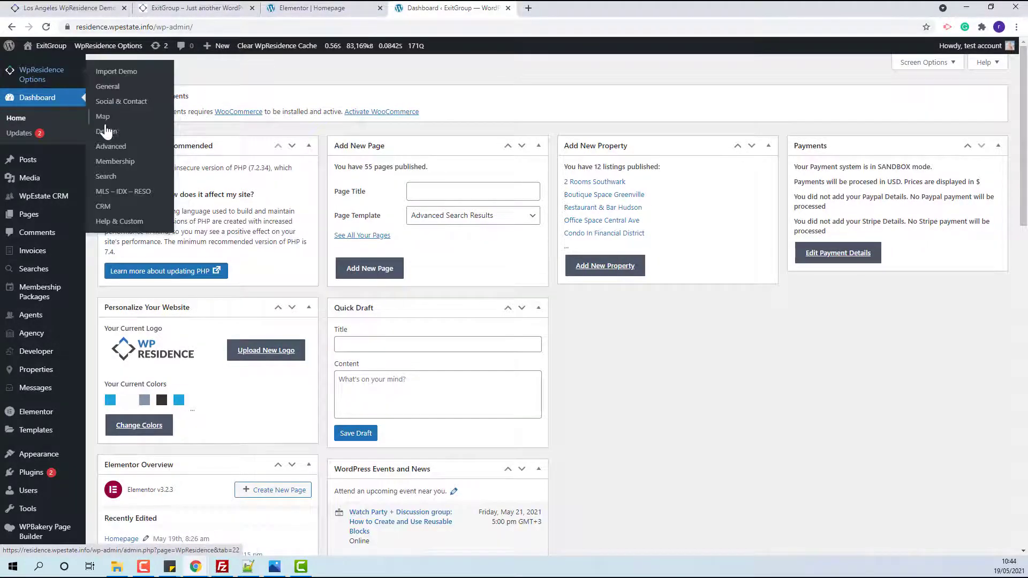
{"action": "left_click", "coordinate": [104, 119]}
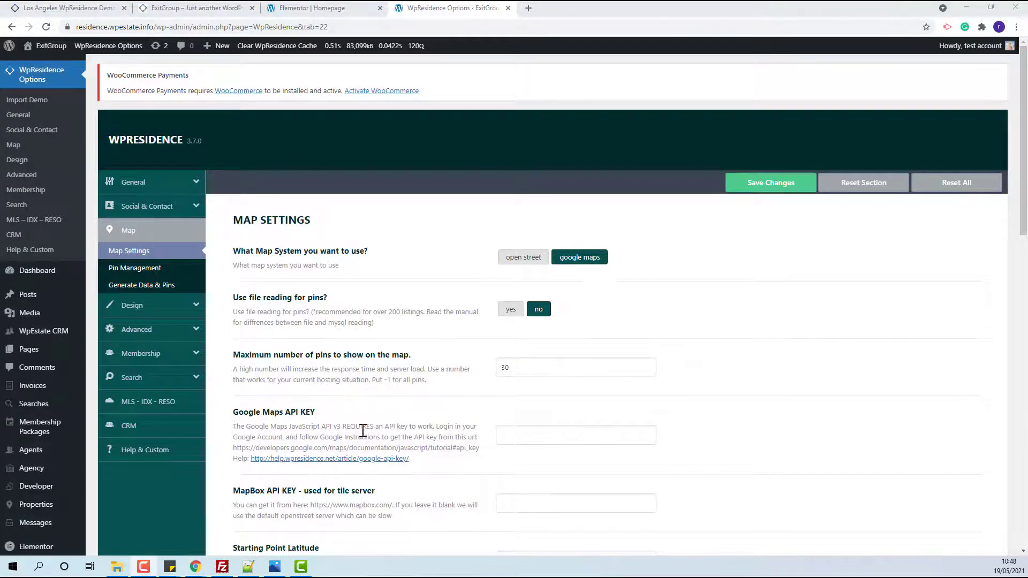
{"action": "left_click", "coordinate": [507, 437]}
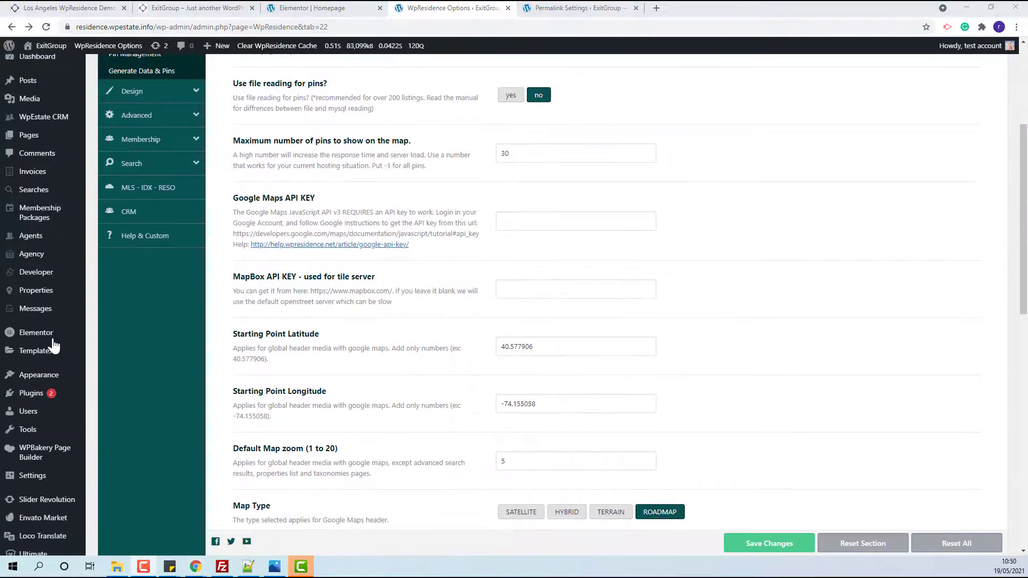
Step: Set the WordPress permalink structure to Post name and save the change
{"action": "scroll", "coordinate": [23, 412], "scroll_direction": "down", "scroll_amount": 3}
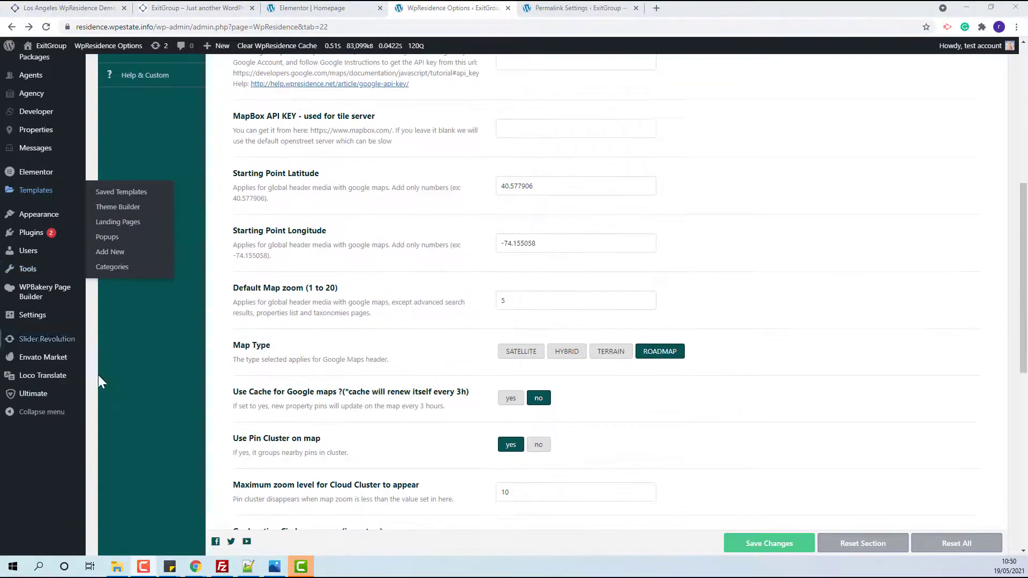
{"action": "mouse_move", "coordinate": [31, 320]}
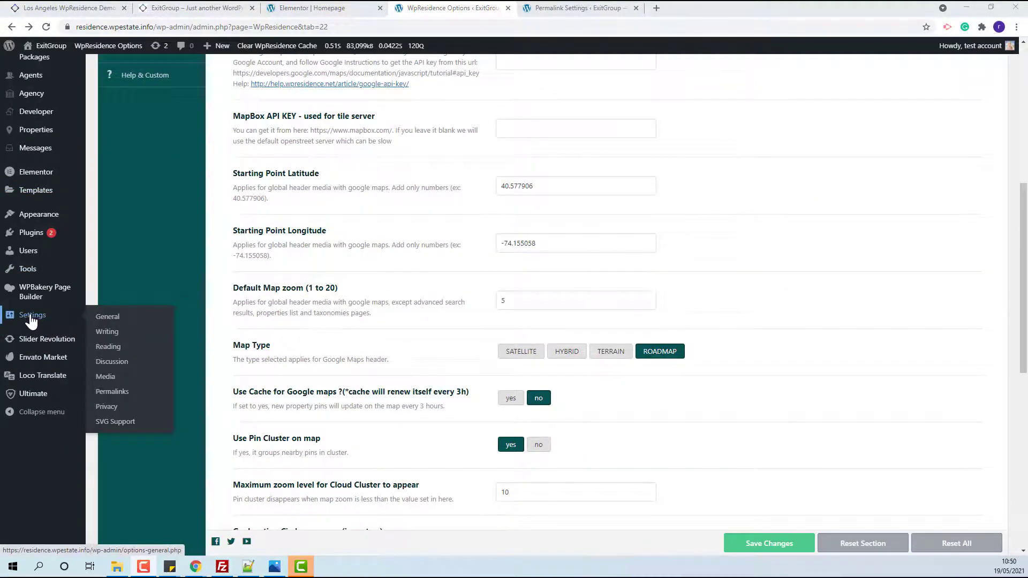
{"action": "left_click", "coordinate": [115, 391]}
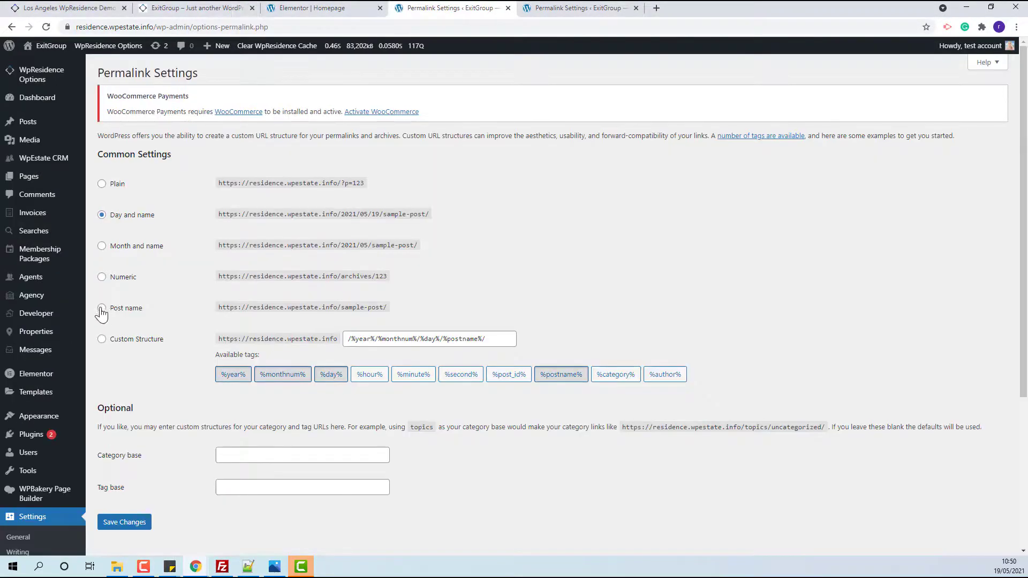
{"action": "left_click", "coordinate": [101, 309]}
{"action": "left_click", "coordinate": [107, 522]}
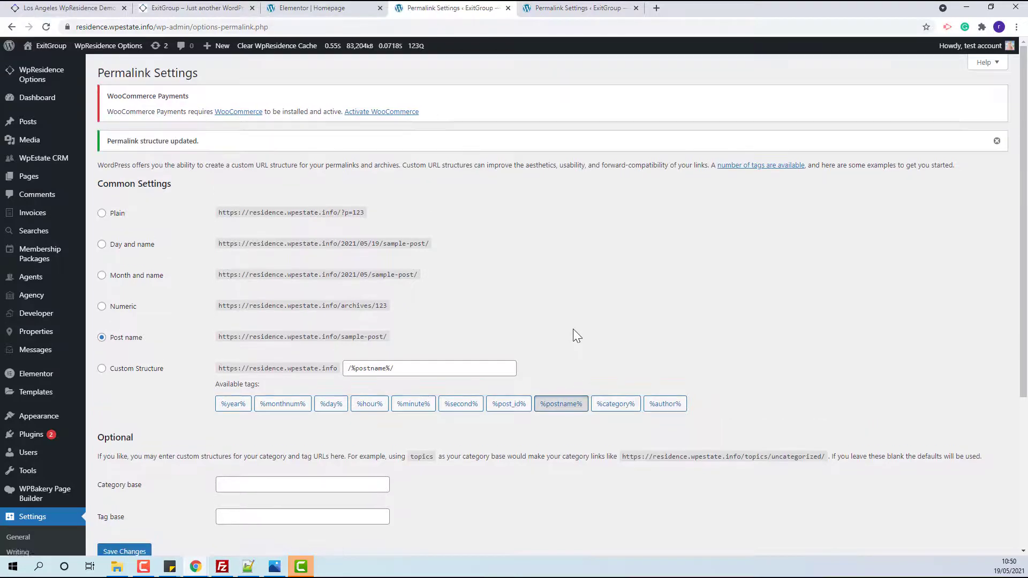
Step: Return to the Los Angeles WpResidence demo site's homepage
{"action": "left_click", "coordinate": [233, 8]}
{"action": "left_click", "coordinate": [65, 7]}
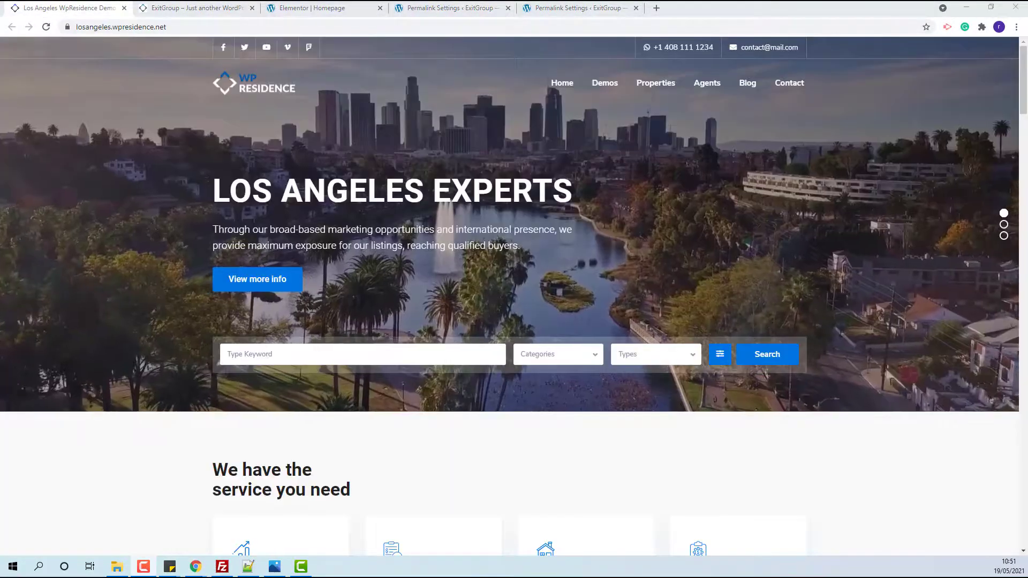